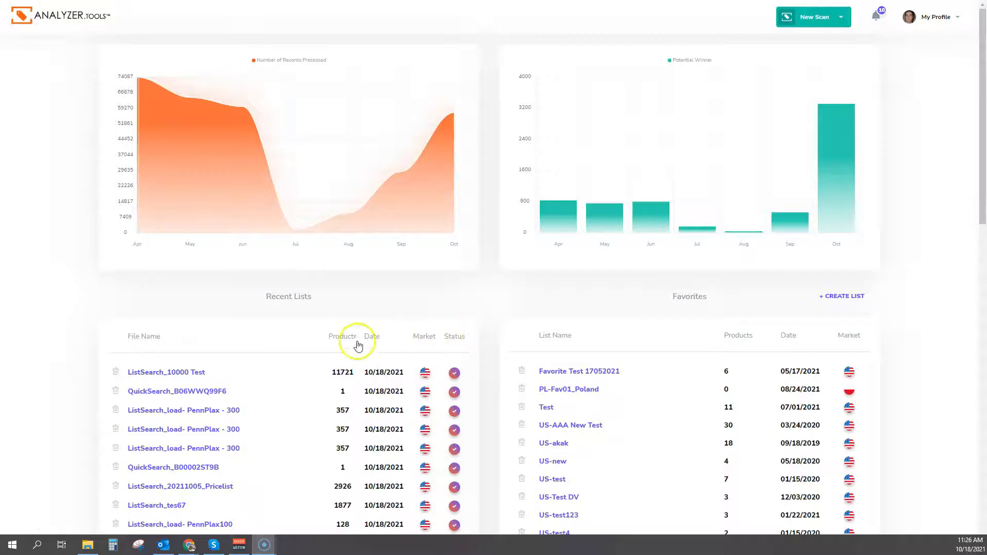
# Open the ListSearch_10000 Test list and check that the Brand column is enabled in the Column Chooser
pyautogui.click(181, 371)
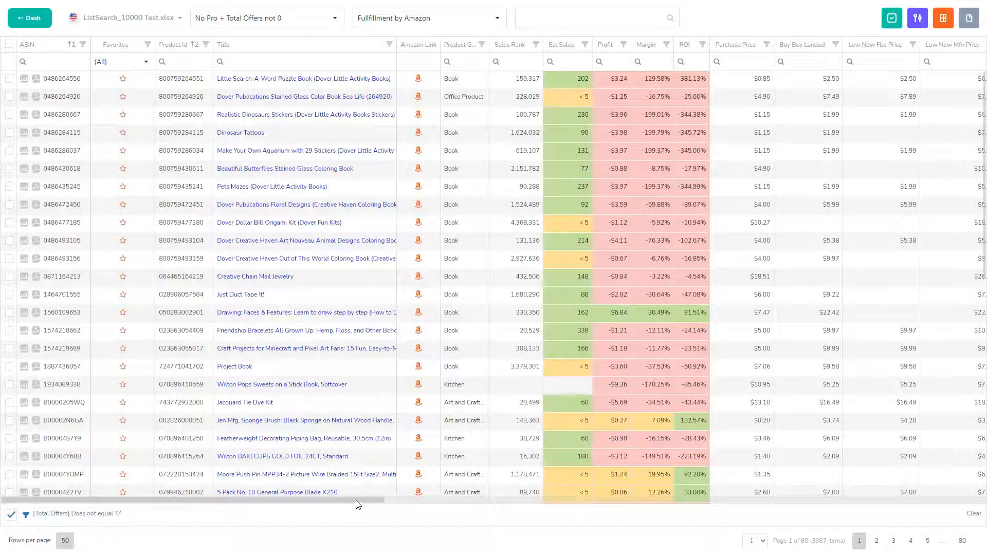
pyautogui.moveTo(356, 501); pyautogui.dragTo(967, 503)
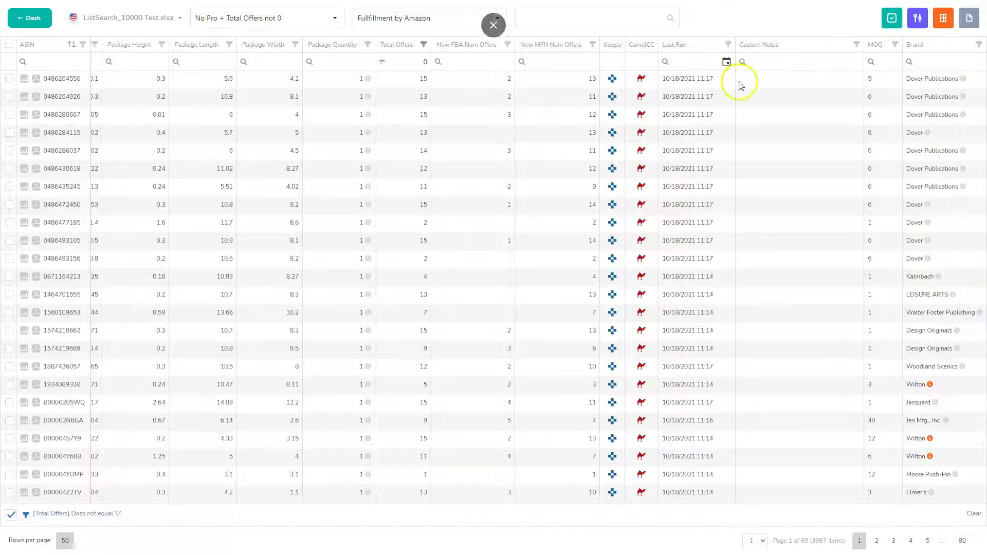
pyautogui.click(944, 18)
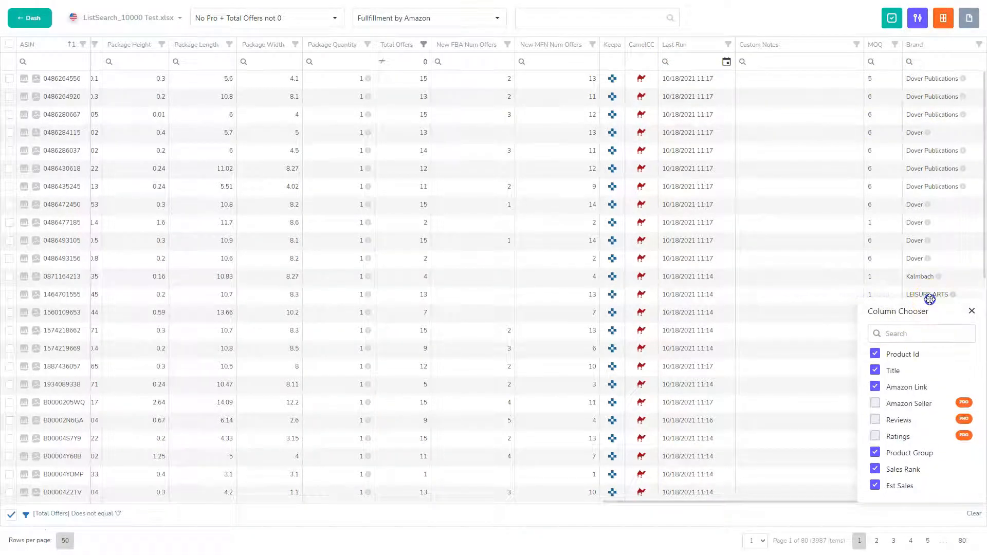
pyautogui.moveTo(930, 299); pyautogui.dragTo(925, 153)
pyautogui.scroll(-8, 938, 371)
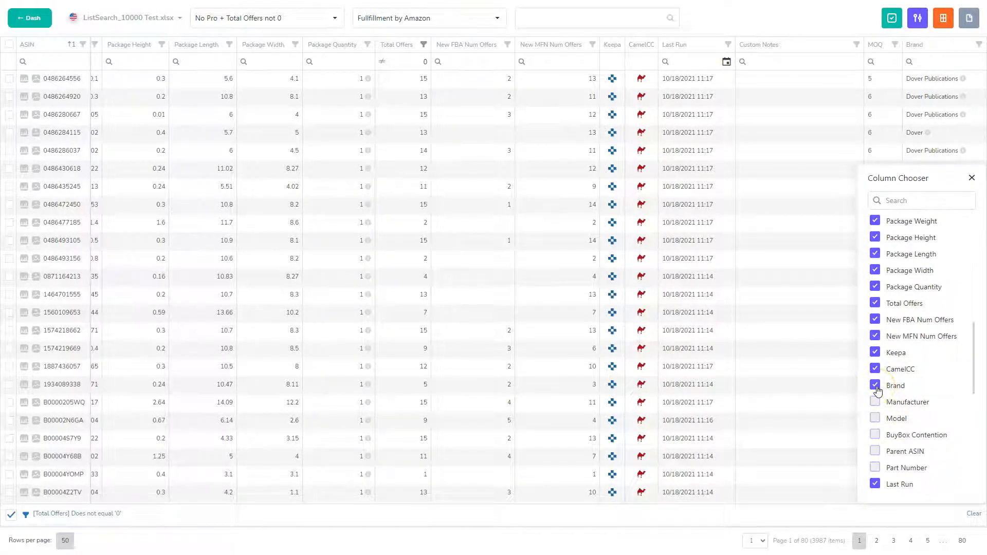
pyautogui.click(972, 179)
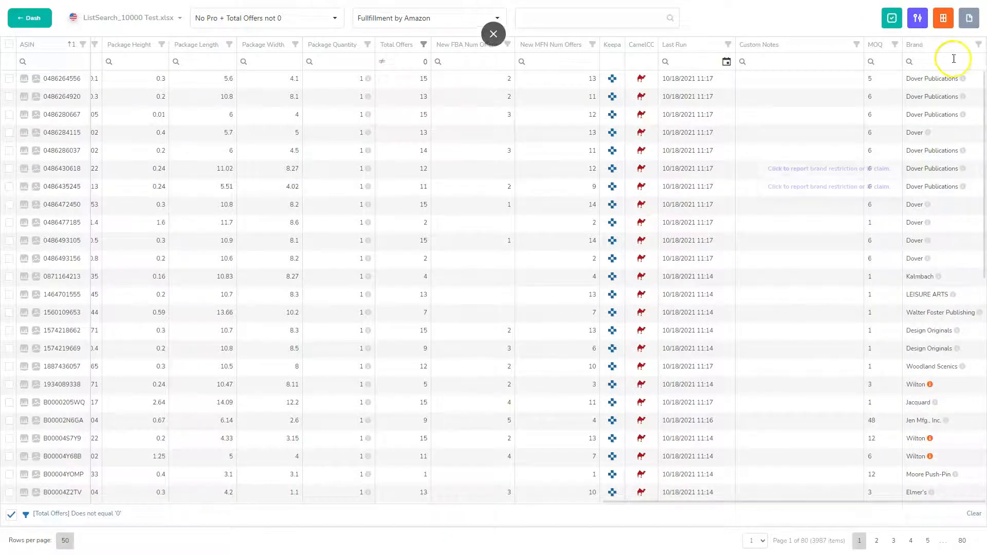
# Open the brand restriction or IP claim report form from a Dover Publications entry and review its fields
pyautogui.moveTo(941, 48); pyautogui.dragTo(918, 59)
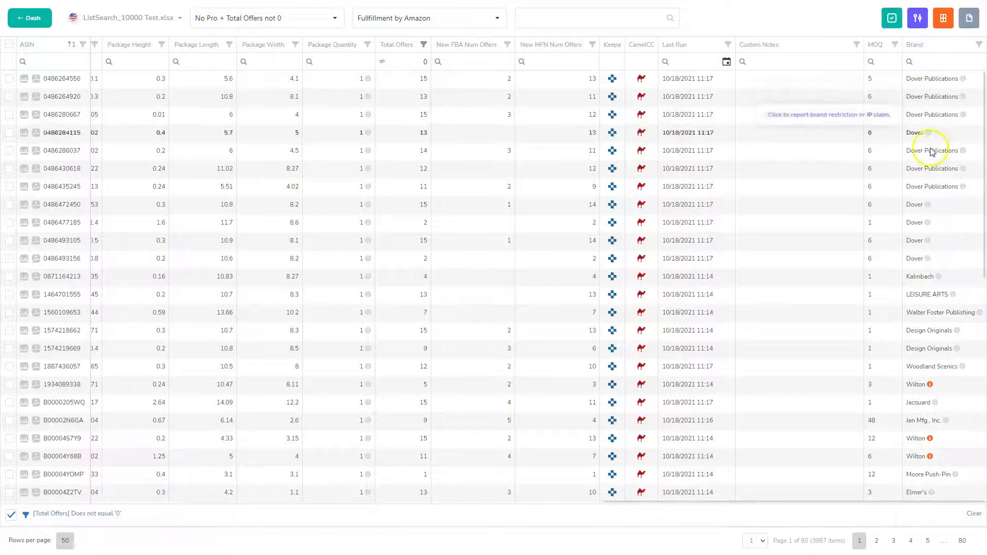
pyautogui.click(965, 83)
pyautogui.moveTo(586, 76); pyautogui.dragTo(541, 37)
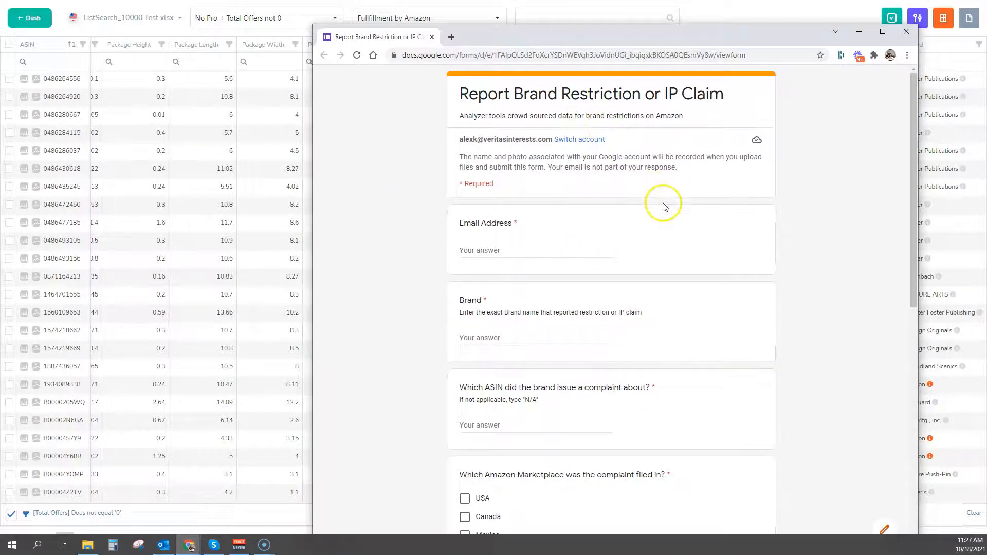
pyautogui.scroll(-8, 664, 206)
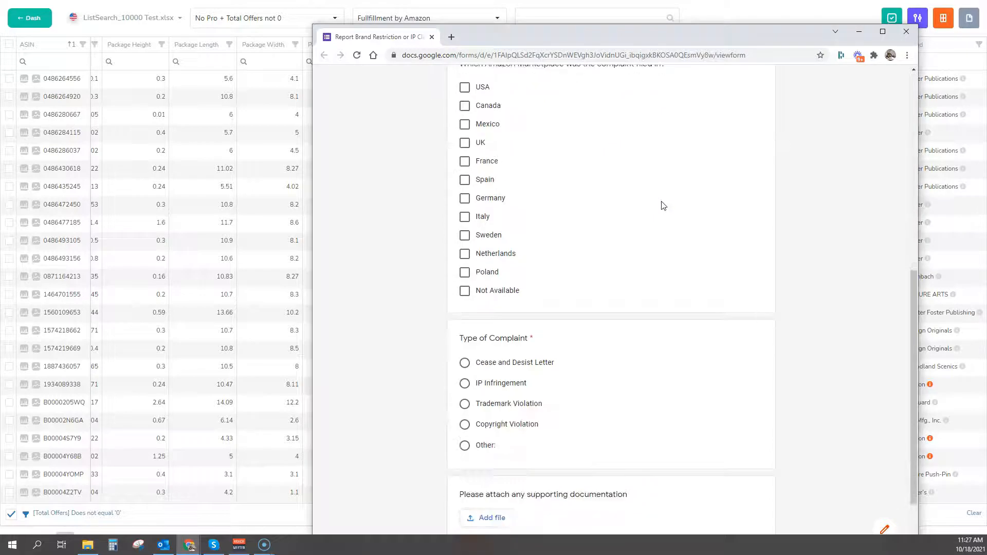
pyautogui.scroll(-2, 664, 206)
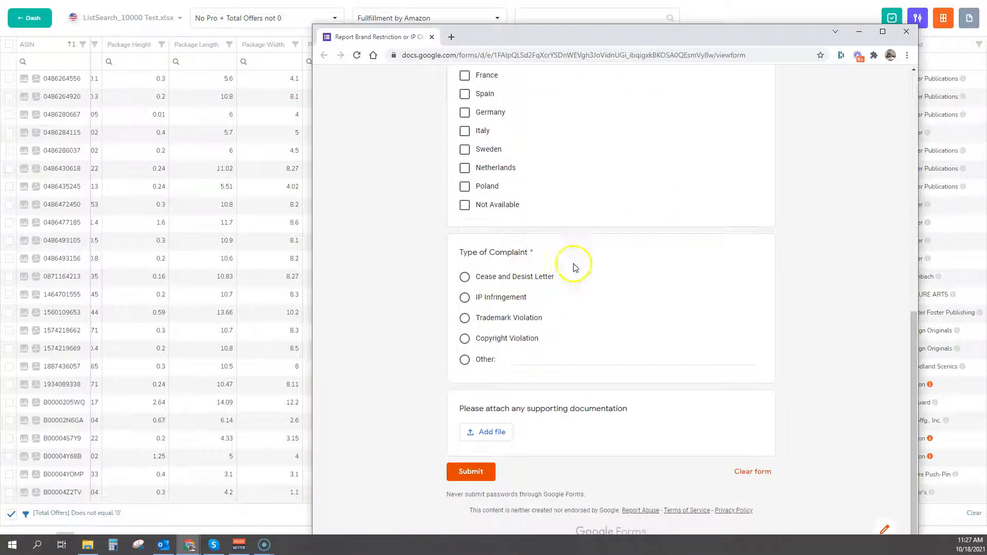
pyautogui.scroll(1, 641, 268)
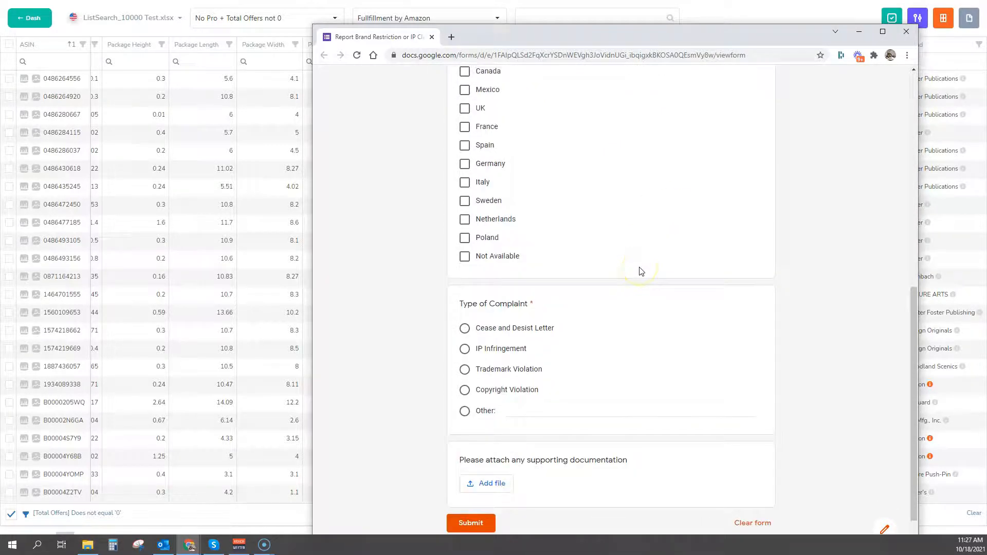
pyautogui.moveTo(568, 33); pyautogui.dragTo(986, 39)
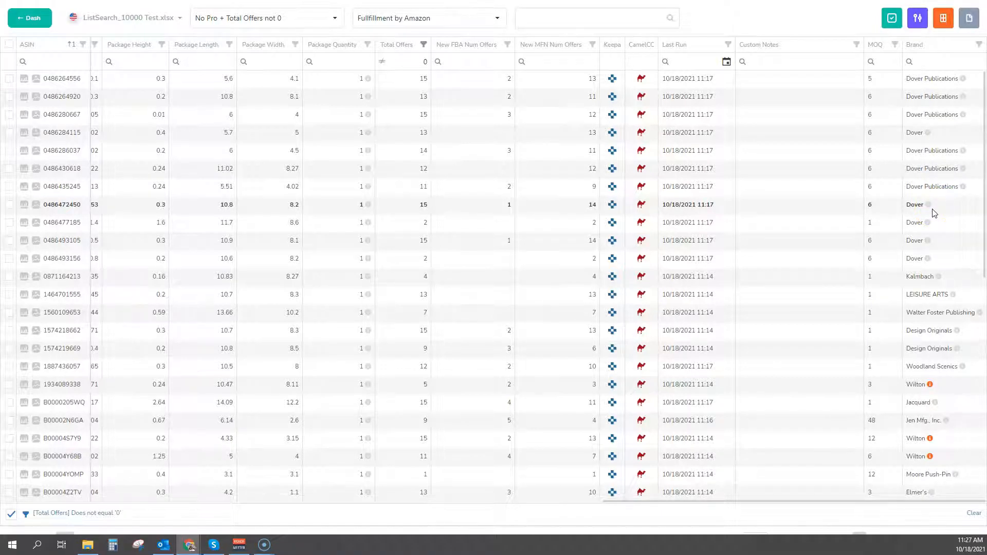
# Examine the restriction notes on the flagged Wilton, Pioneer and Melissa & Doug entries in the Brand column
pyautogui.scroll(-3, 935, 213)
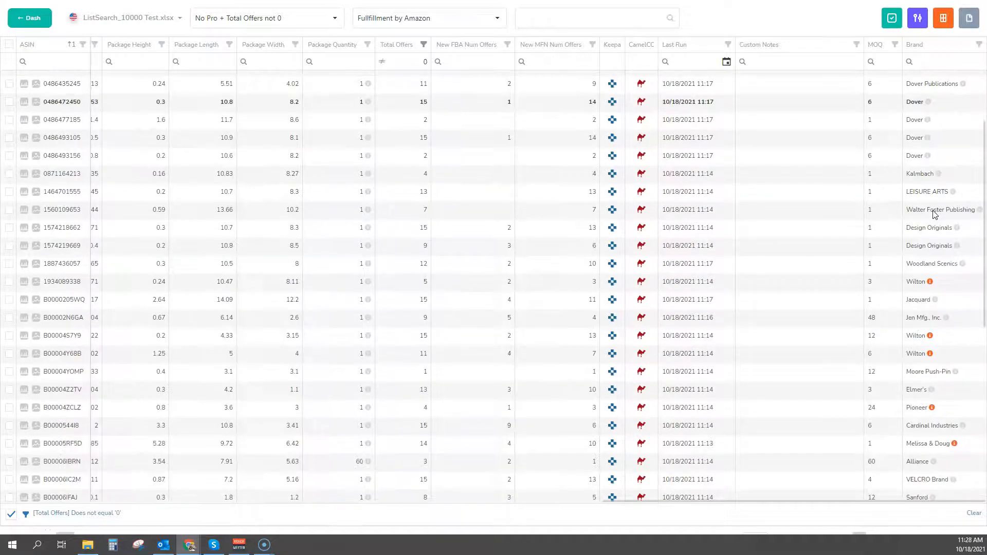
pyautogui.moveTo(931, 283)
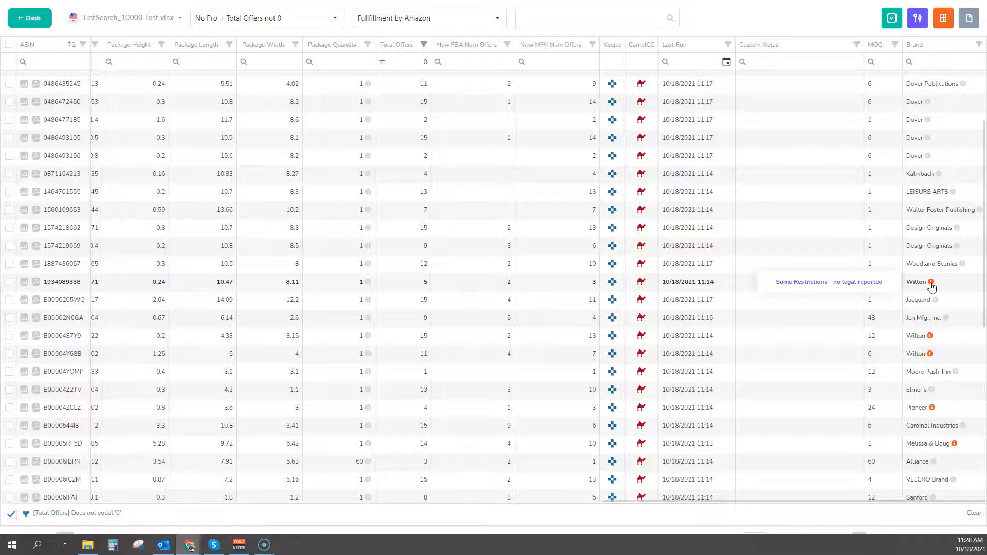
pyautogui.click(937, 286)
pyautogui.click(939, 293)
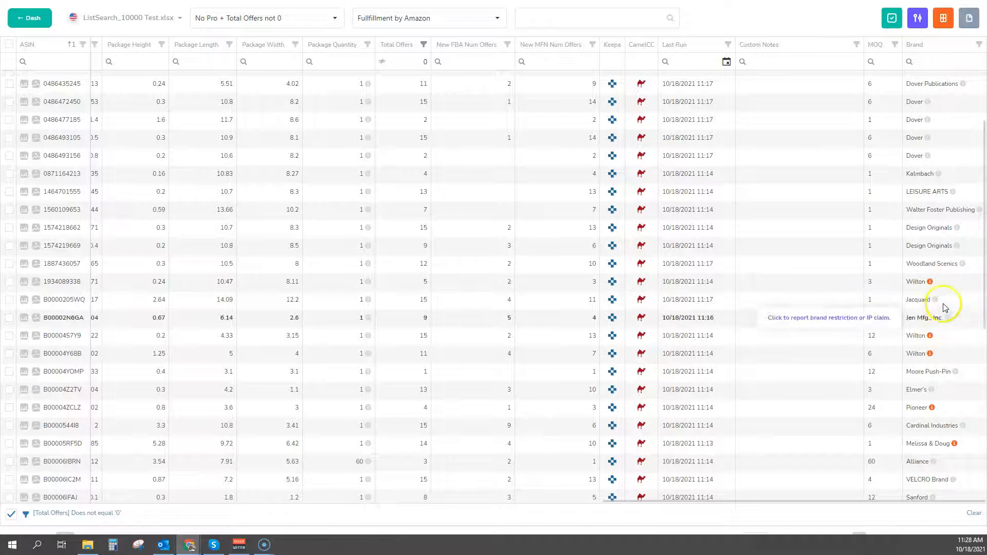
pyautogui.moveTo(931, 283)
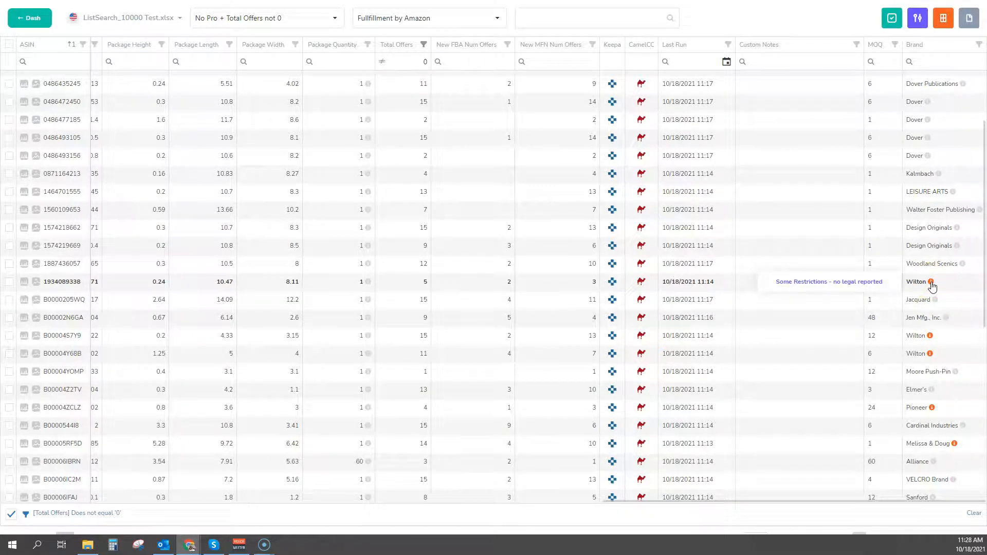
pyautogui.scroll(-2, 951, 290)
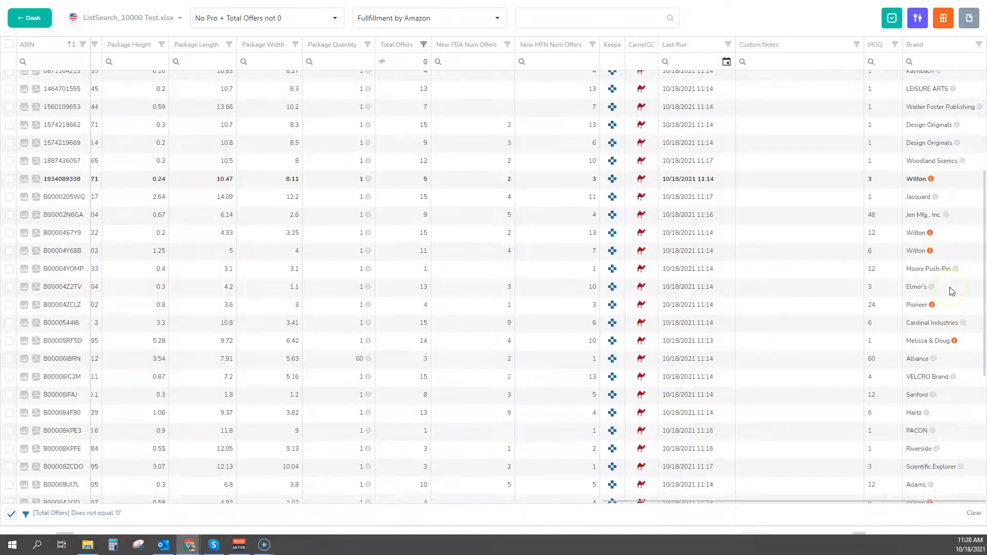
pyautogui.moveTo(935, 309)
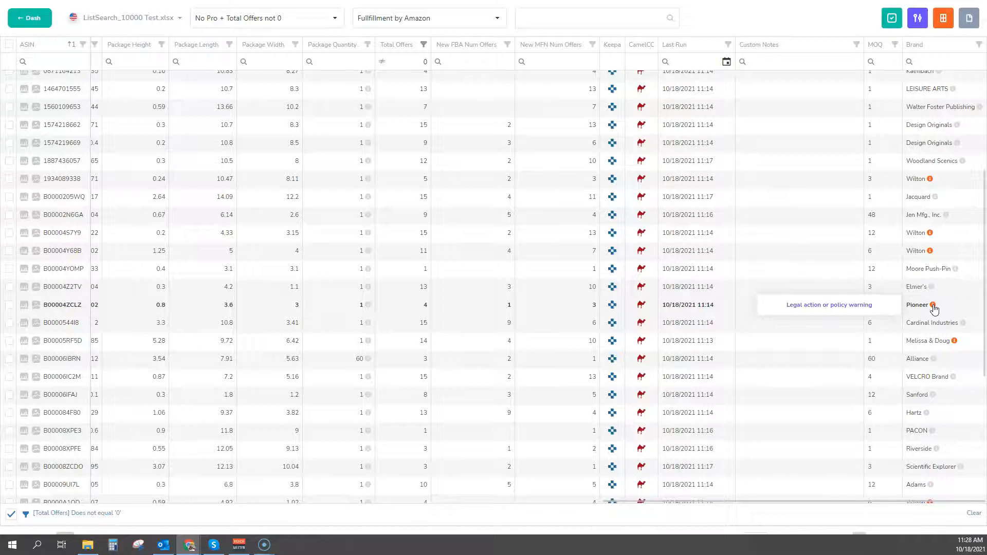
pyautogui.click(958, 343)
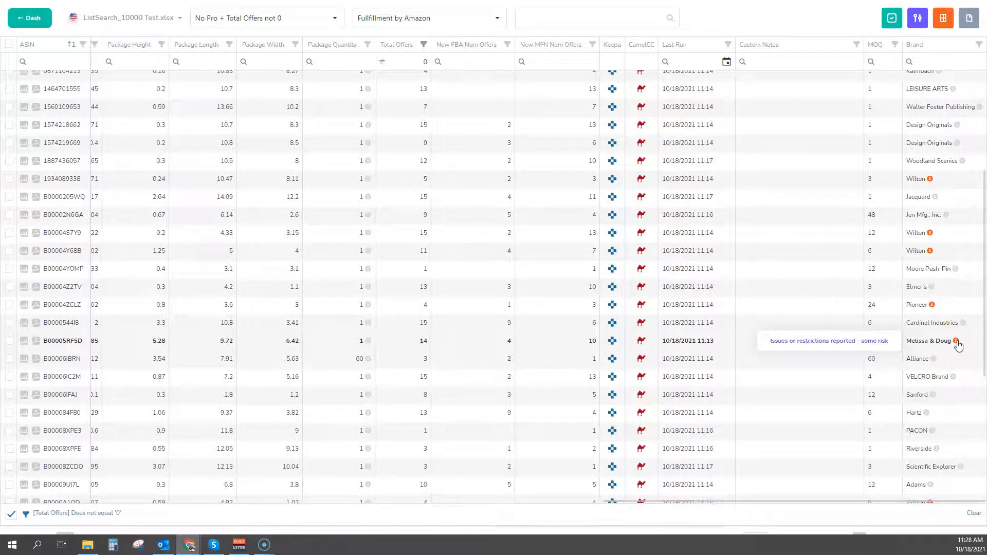
# Check the brand flags in the rest of the list, including the notes for EUREKA and Melissa & Doug
pyautogui.scroll(-5, 958, 345)
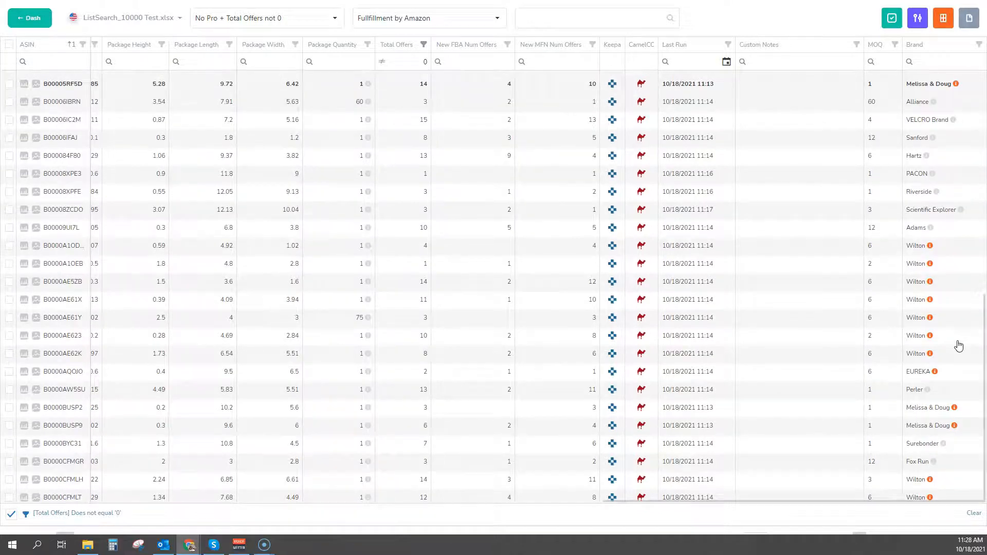
pyautogui.click(907, 368)
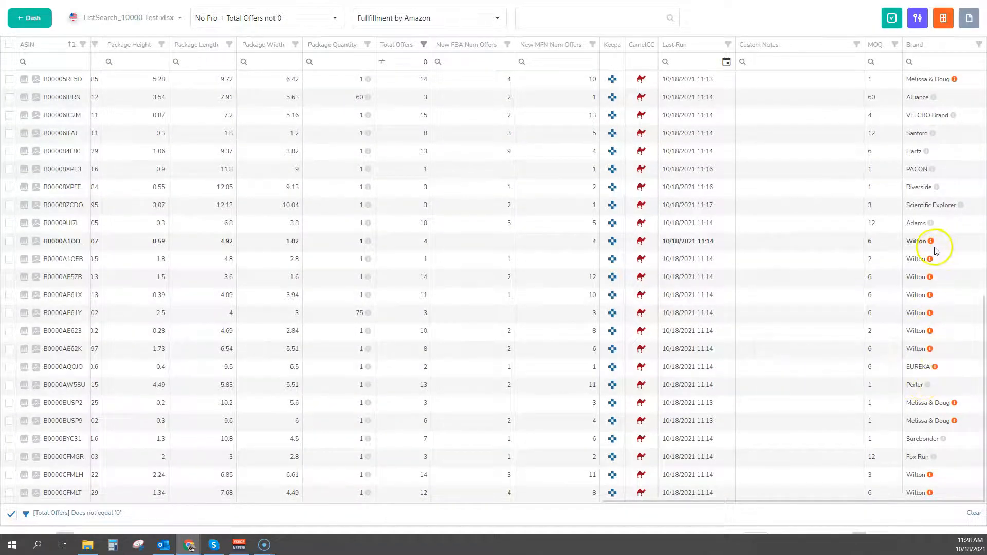
pyautogui.click(942, 295)
pyautogui.click(950, 370)
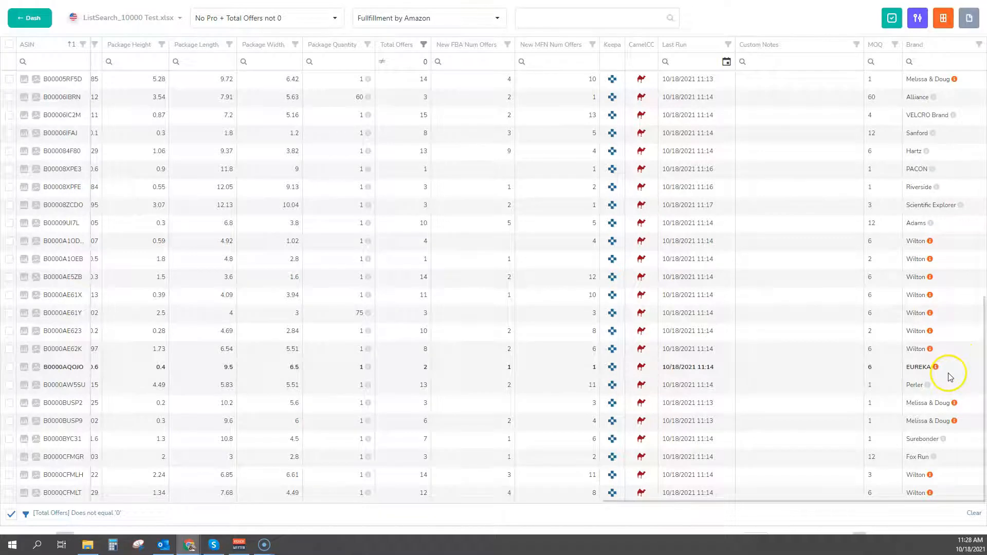
pyautogui.moveTo(938, 370)
pyautogui.moveTo(958, 406)
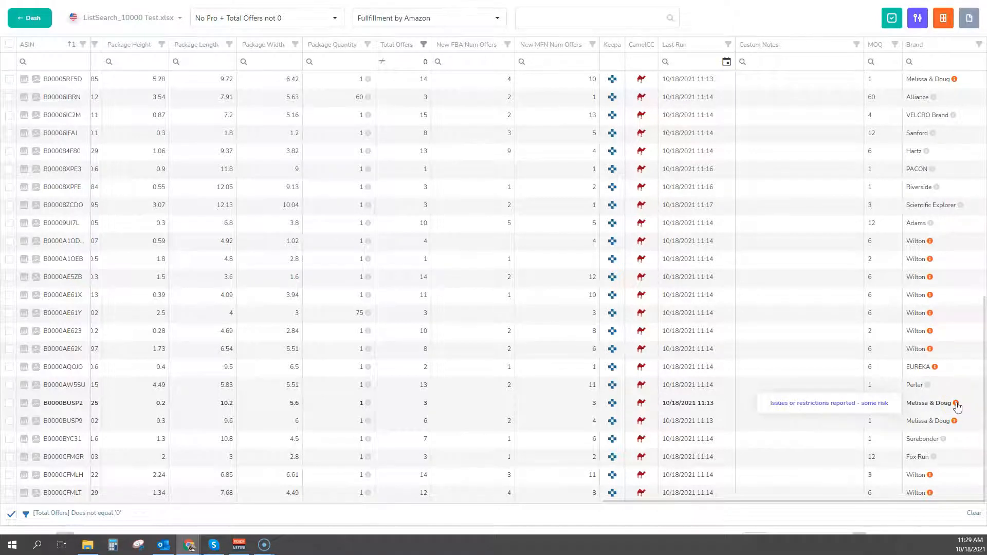
pyautogui.scroll(1, 943, 380)
pyautogui.scroll(7, 944, 381)
pyautogui.scroll(-1, 939, 371)
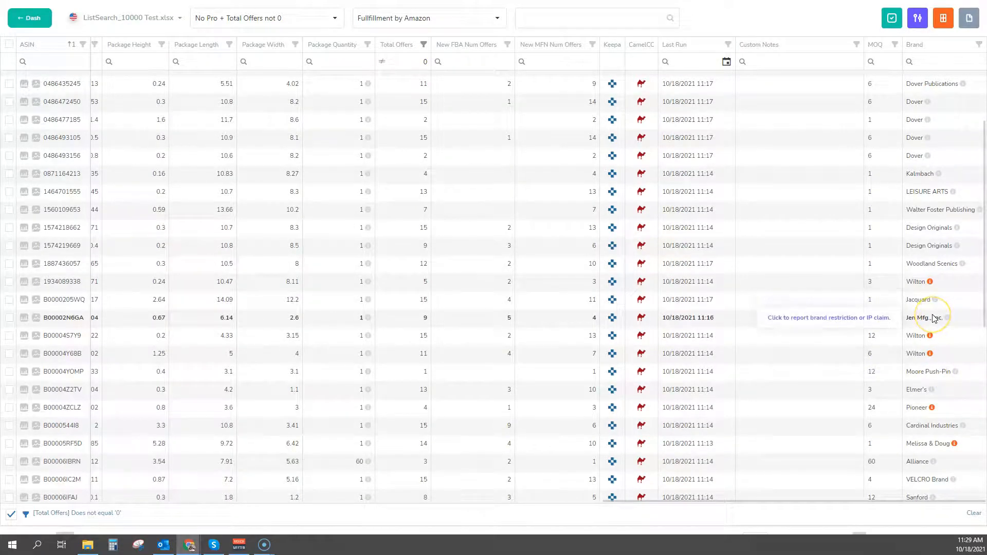
pyautogui.scroll(-7, 931, 307)
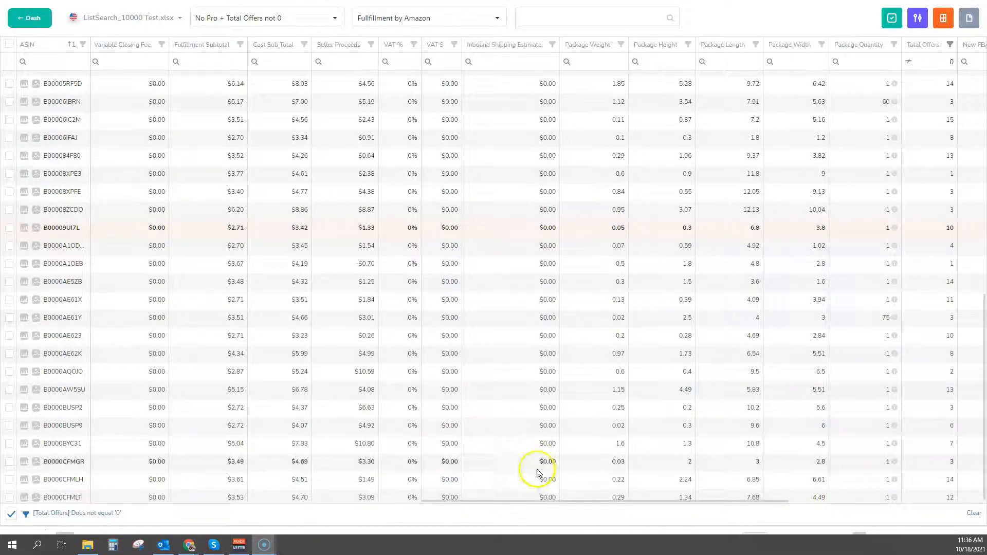
# Set the Package Quantity of the Adams Manufacturing 4-pack suction cups to 4
pyautogui.moveTo(546, 502); pyautogui.dragTo(99, 482)
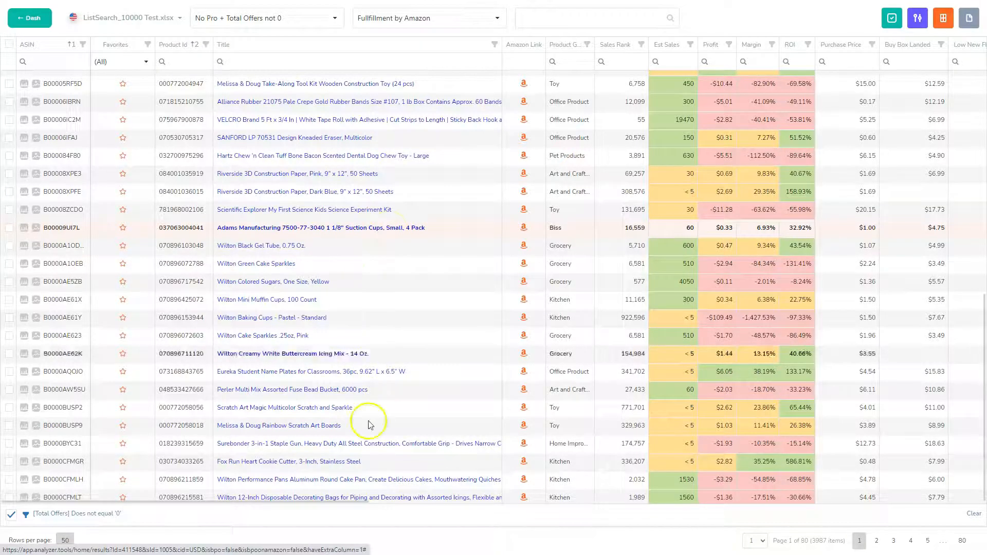
pyautogui.moveTo(348, 501); pyautogui.dragTo(350, 501)
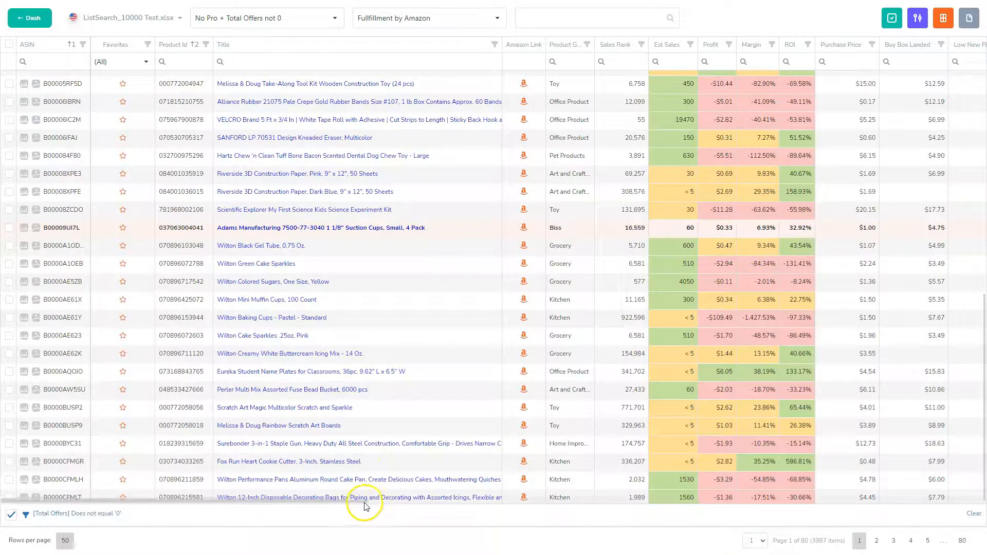
pyautogui.moveTo(352, 502); pyautogui.dragTo(802, 497)
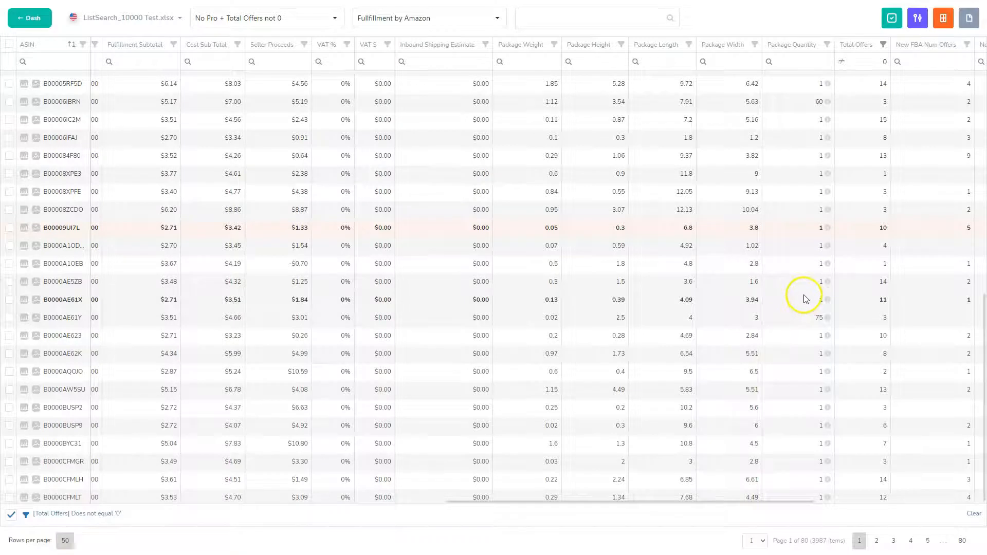
pyautogui.moveTo(762, 503); pyautogui.dragTo(800, 500)
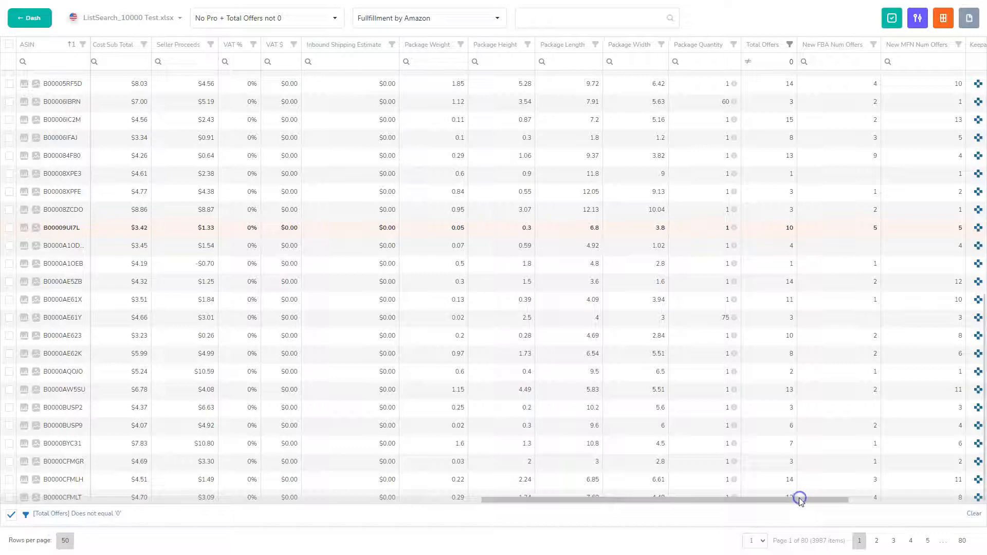
pyautogui.click(714, 229)
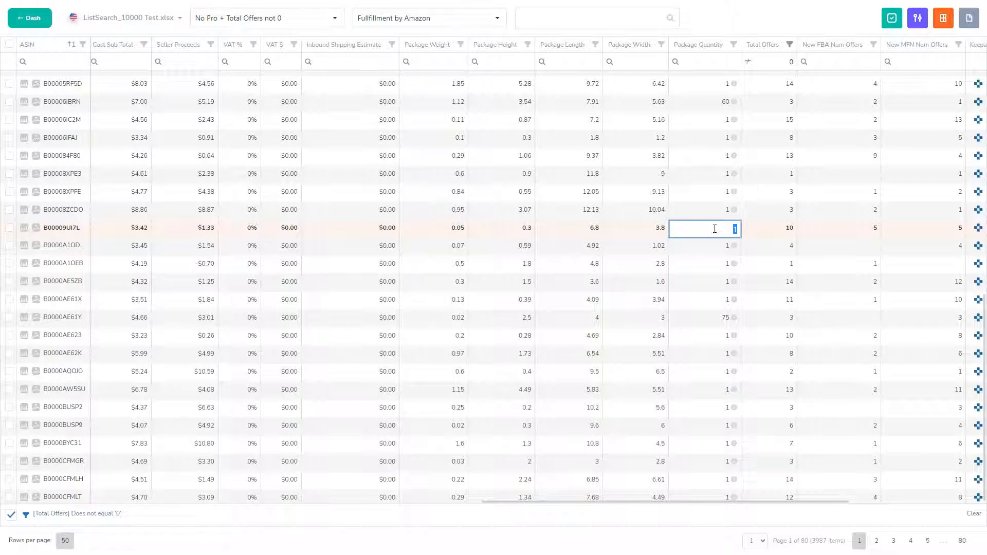
pyautogui.write('4')
pyautogui.press('Return')
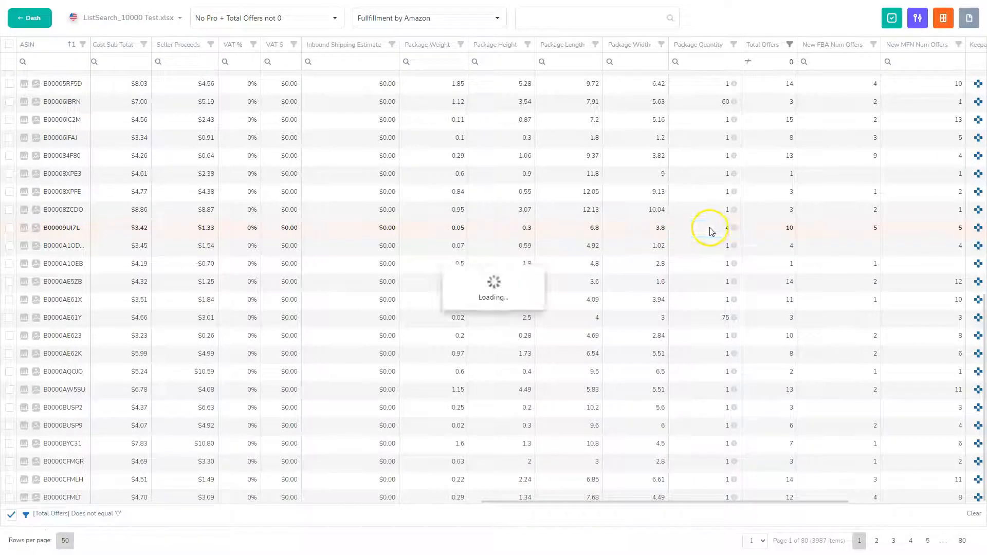
# Try to submit a Package Quantity correction of 4 for the Adams Manufacturing suction cups, and close the report dialog
pyautogui.moveTo(723, 502); pyautogui.dragTo(747, 523)
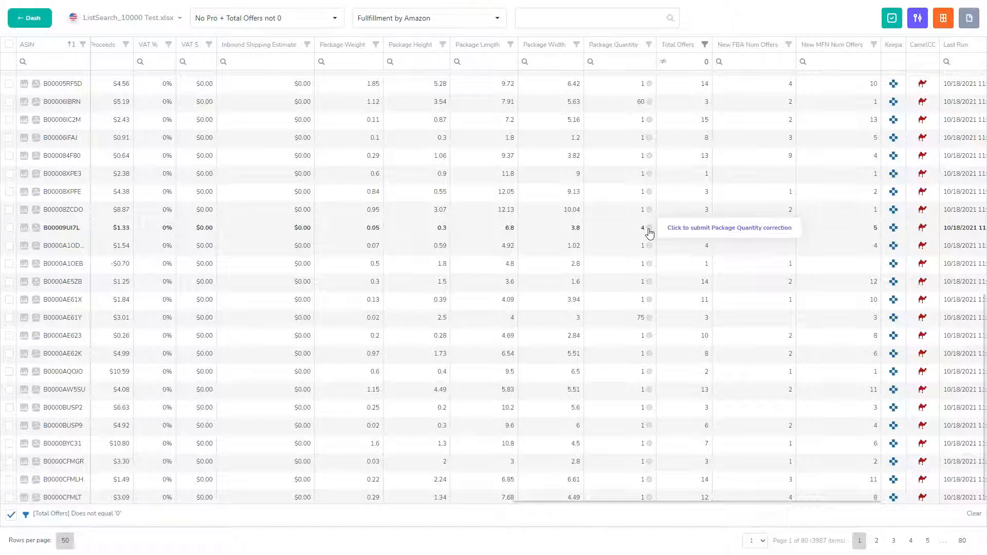
pyautogui.click(649, 230)
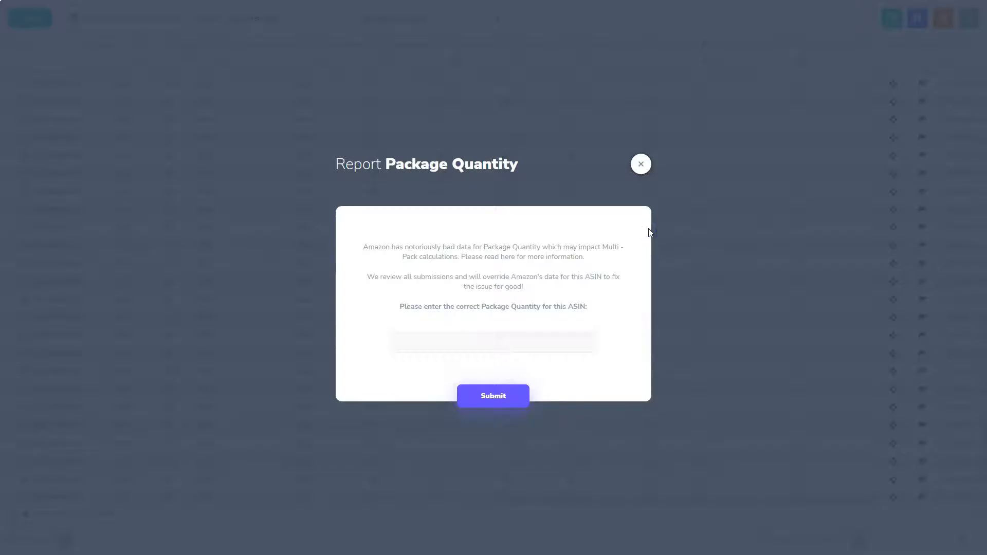
pyautogui.click(492, 342)
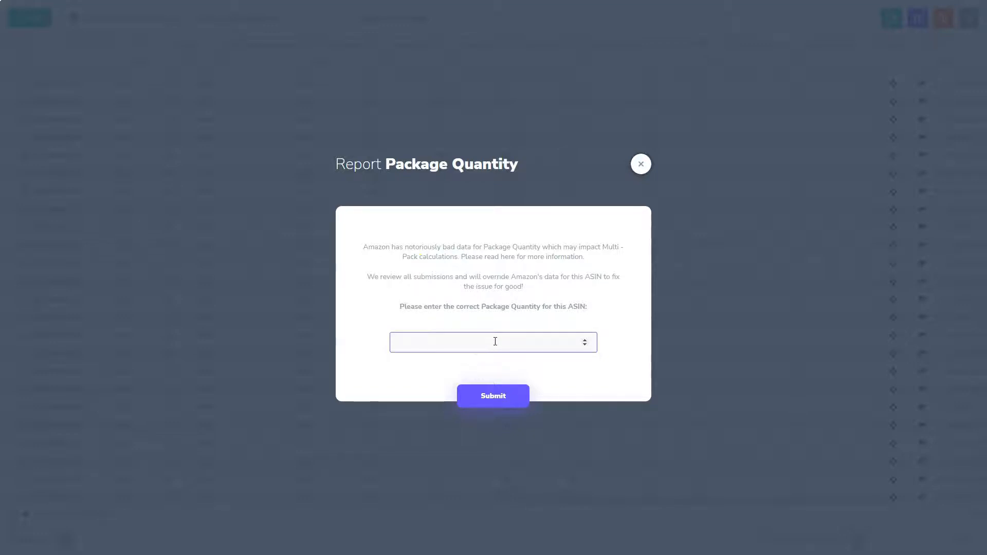
pyautogui.write('4')
pyautogui.click(497, 400)
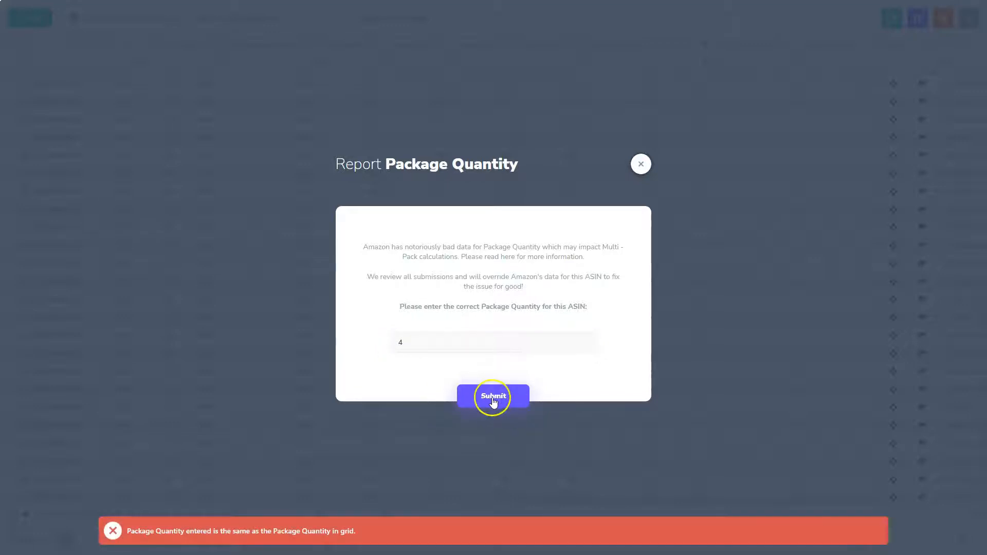
pyautogui.click(641, 164)
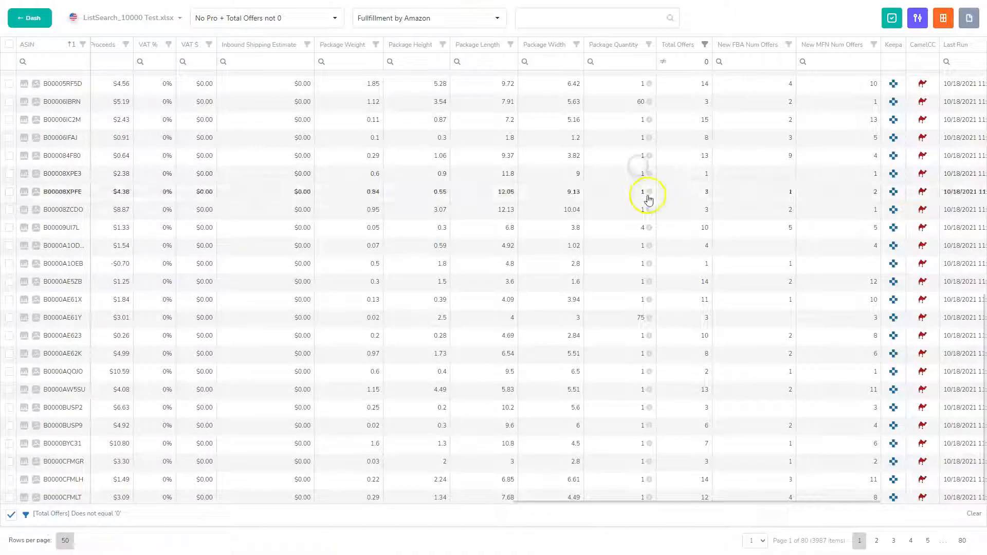
# Set the Package Quantity of the Adams Manufacturing suction cups to 1, and submit a Package Quantity report with the correct value of 4
pyautogui.click(641, 228)
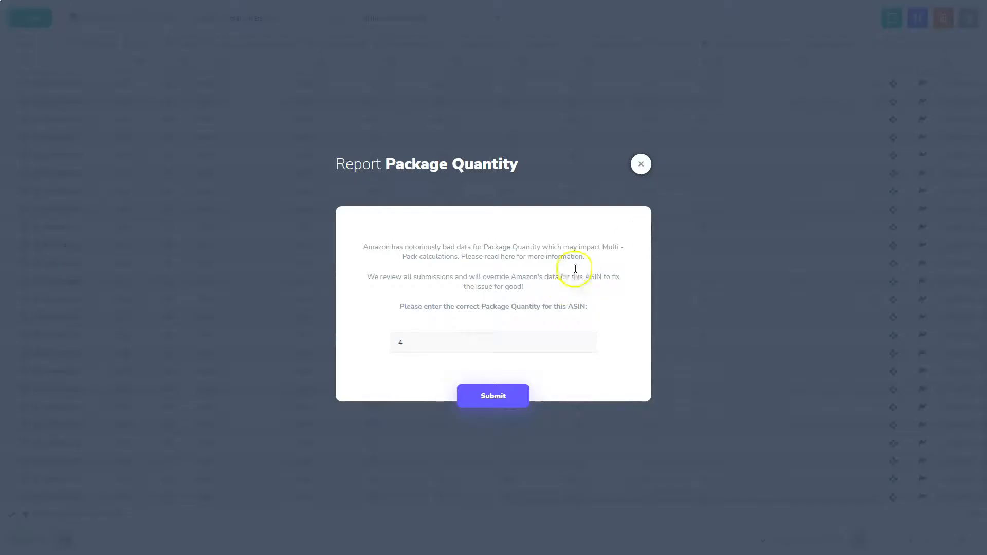
pyautogui.click(640, 164)
pyautogui.click(633, 227)
pyautogui.write('1')
pyautogui.click(667, 226)
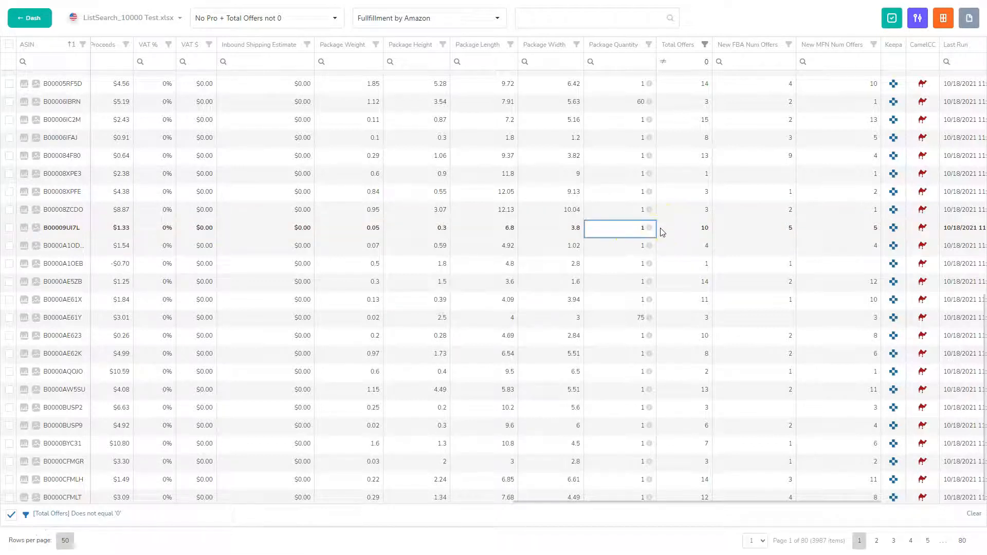
pyautogui.click(650, 229)
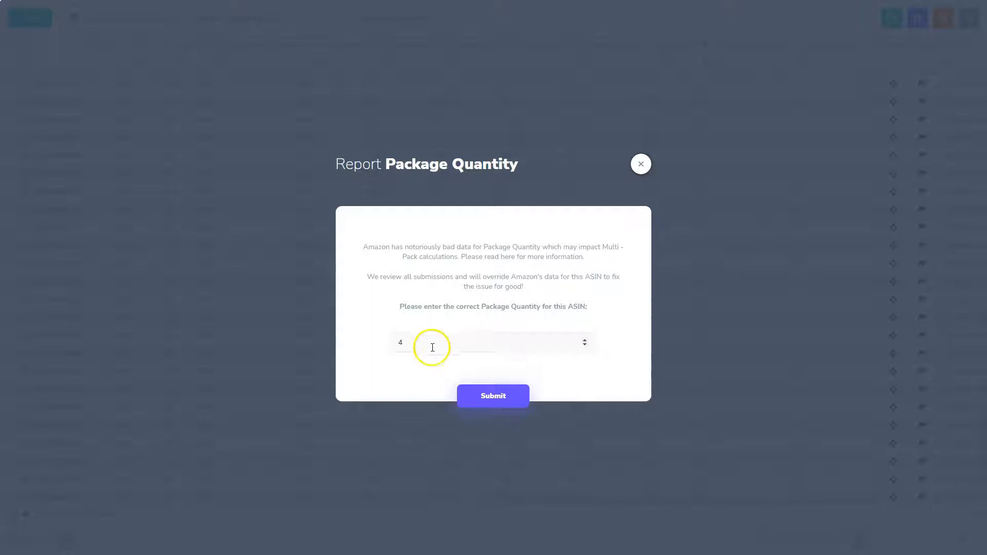
pyautogui.click(496, 397)
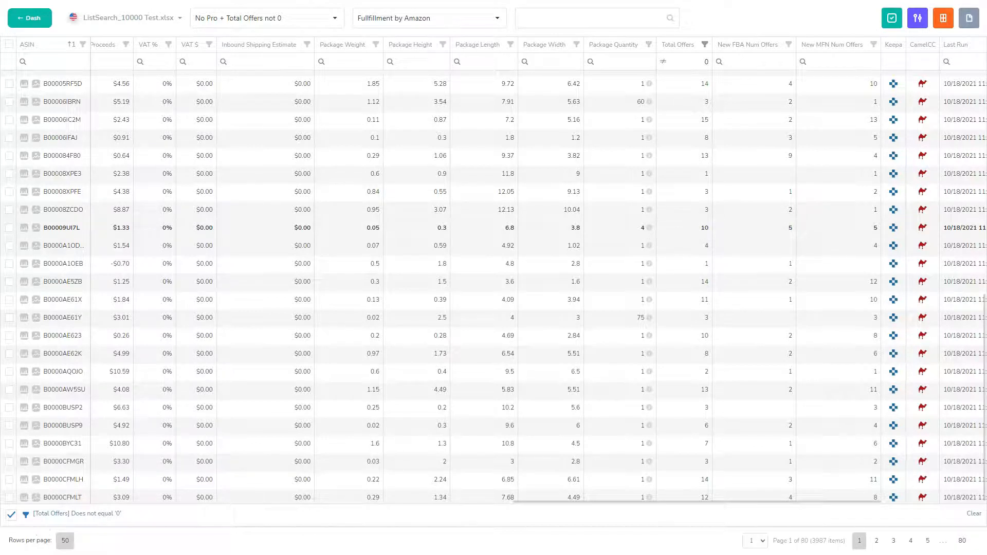
pyautogui.moveTo(786, 501); pyautogui.dragTo(333, 501)
pyautogui.scroll(9, 344, 272)
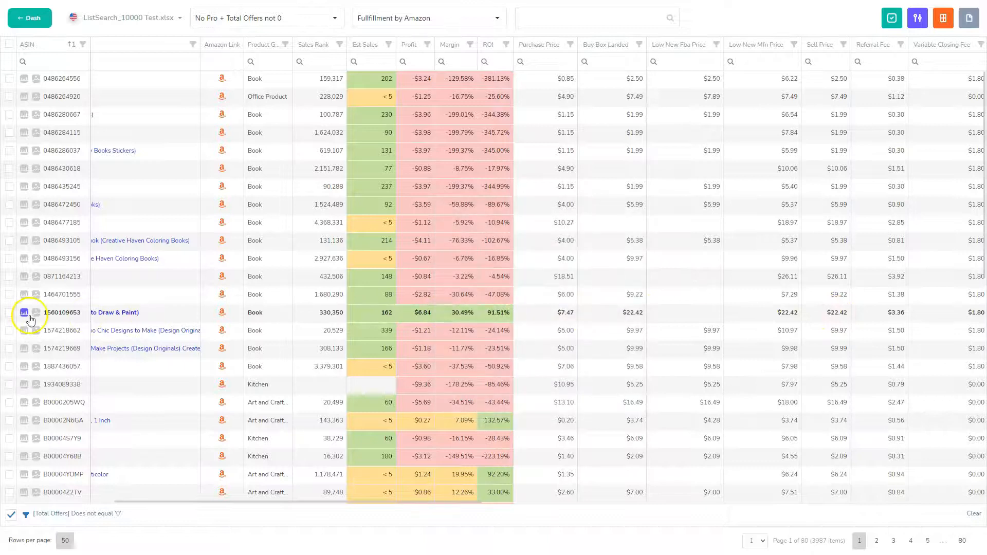
pyautogui.moveTo(30, 319)
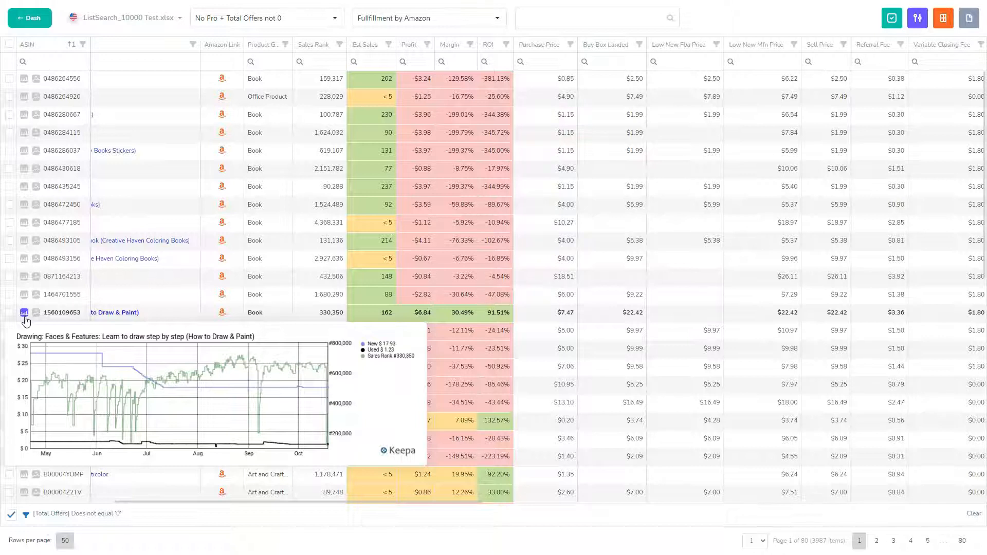
pyautogui.doubleClick(833, 312)
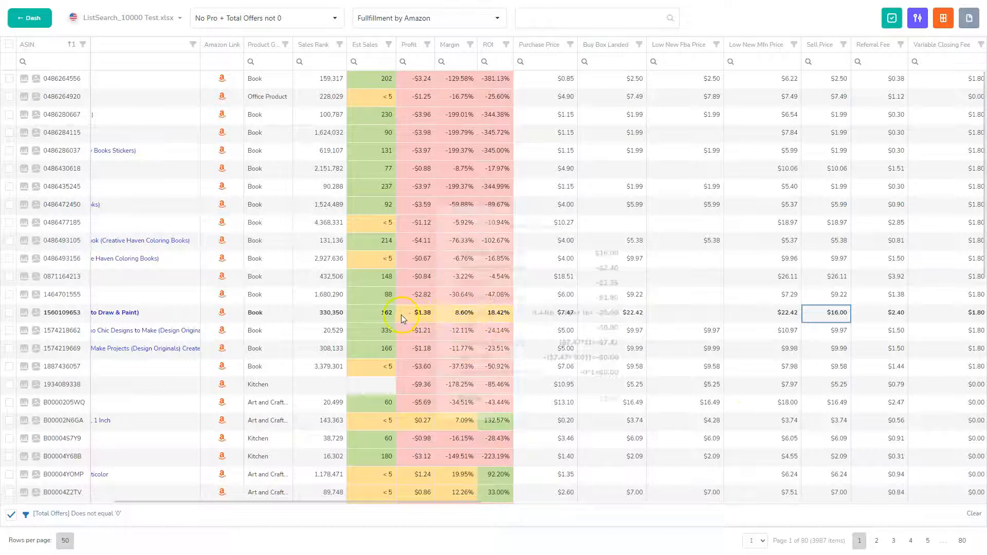
pyautogui.click(839, 315)
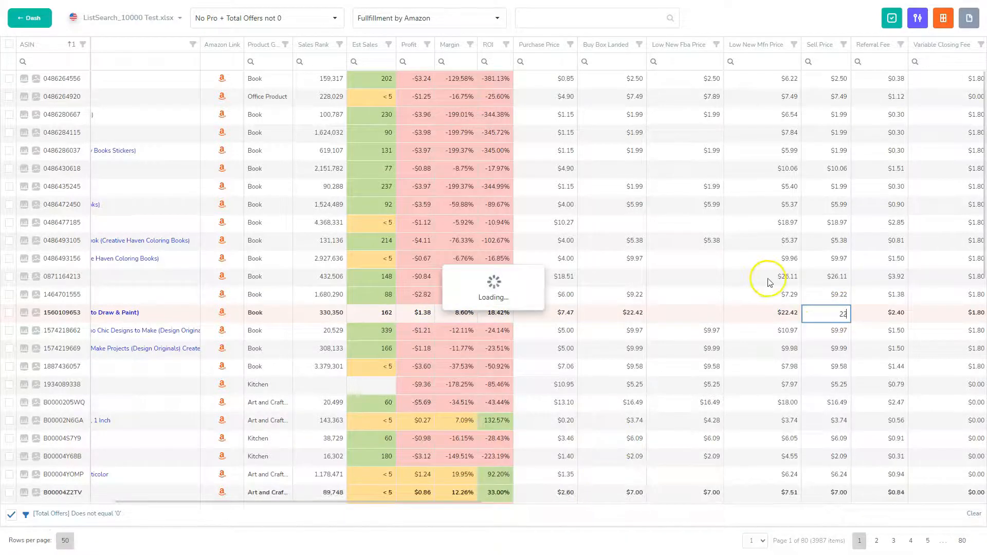
pyautogui.click(568, 313)
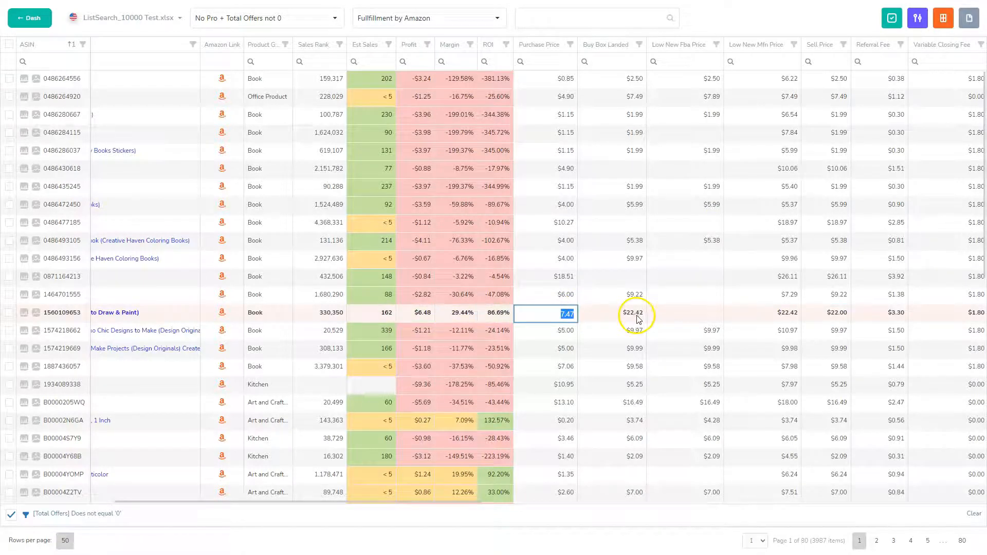
pyautogui.press('Return')
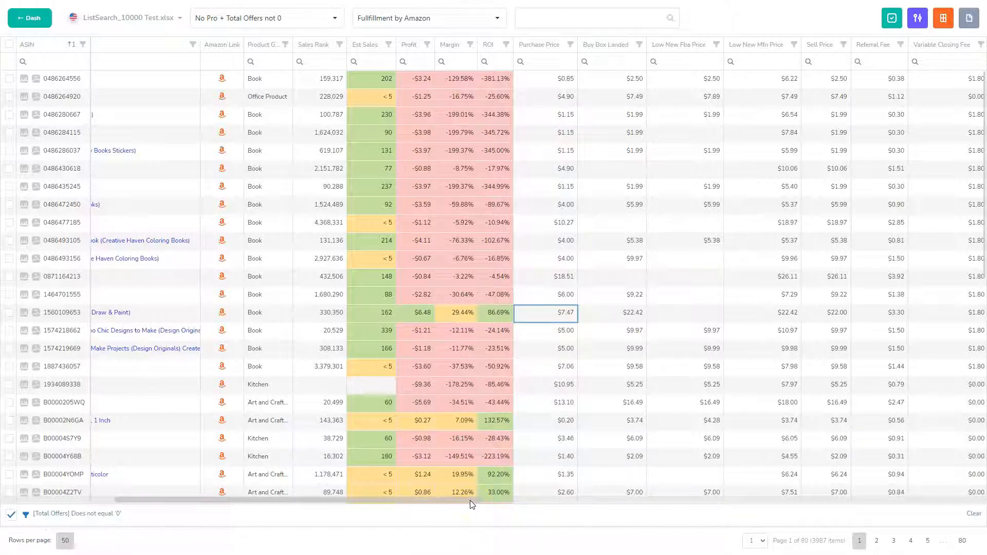
# Select the first product to view the available multi-select actions, and clear the selection
pyautogui.moveTo(472, 504); pyautogui.dragTo(518, 506)
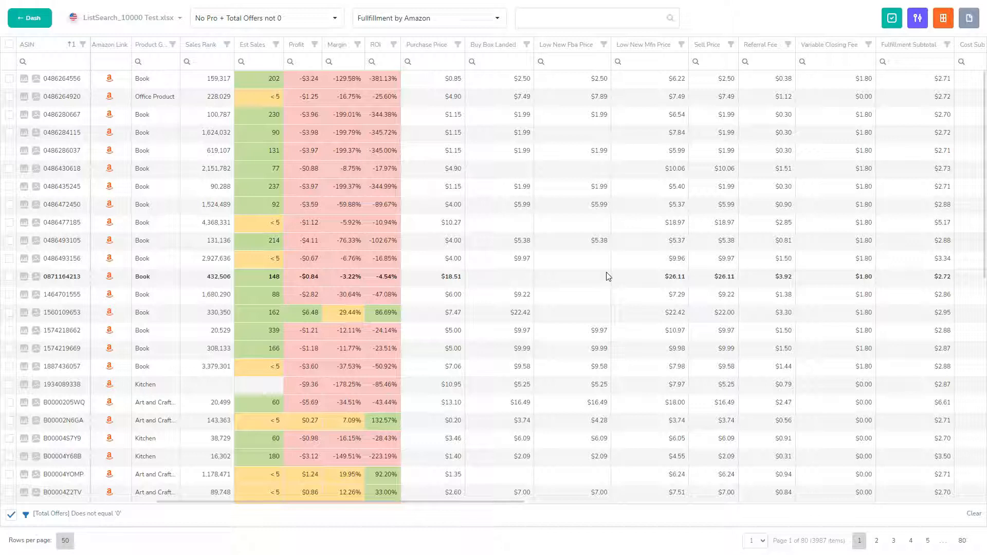
pyautogui.moveTo(506, 503); pyautogui.dragTo(459, 504)
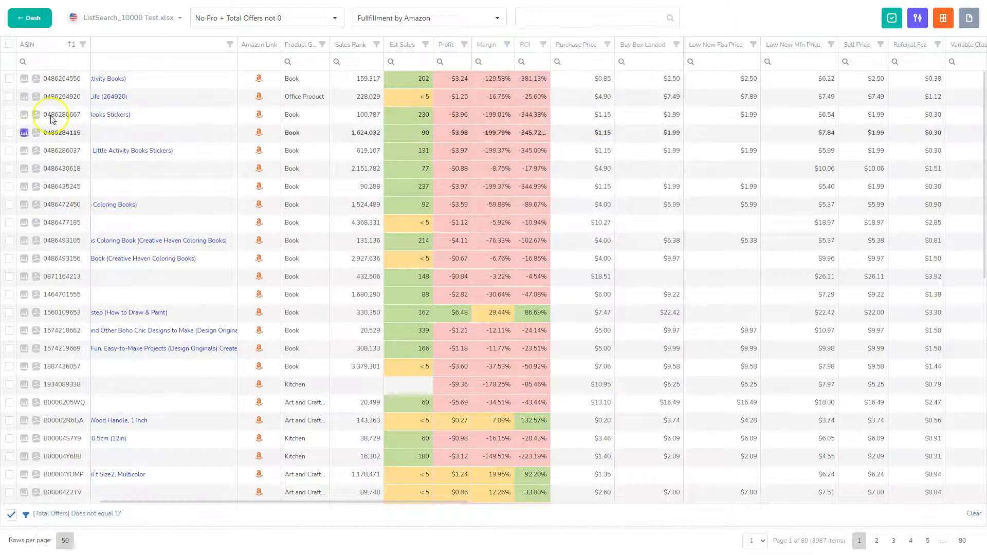
pyautogui.click(9, 78)
pyautogui.click(892, 18)
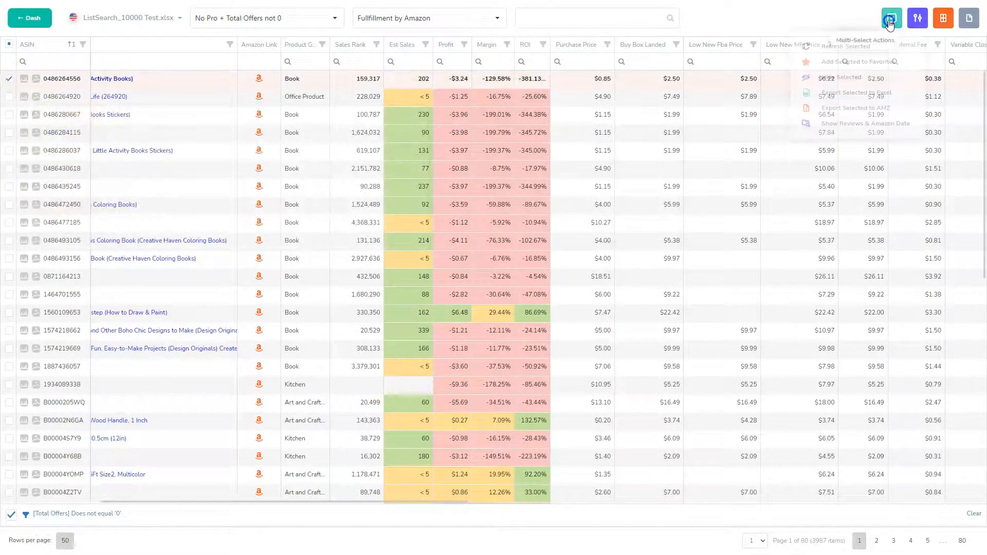
pyautogui.click(9, 79)
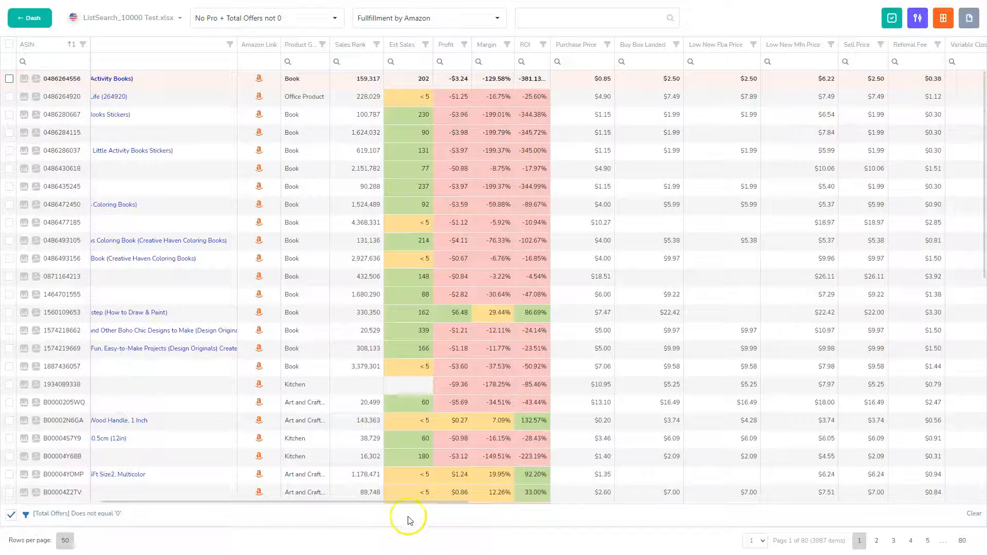
# Export the product list as an Excel file named test, and open it in Excel with editing enabled
pyautogui.moveTo(410, 502); pyautogui.dragTo(457, 504)
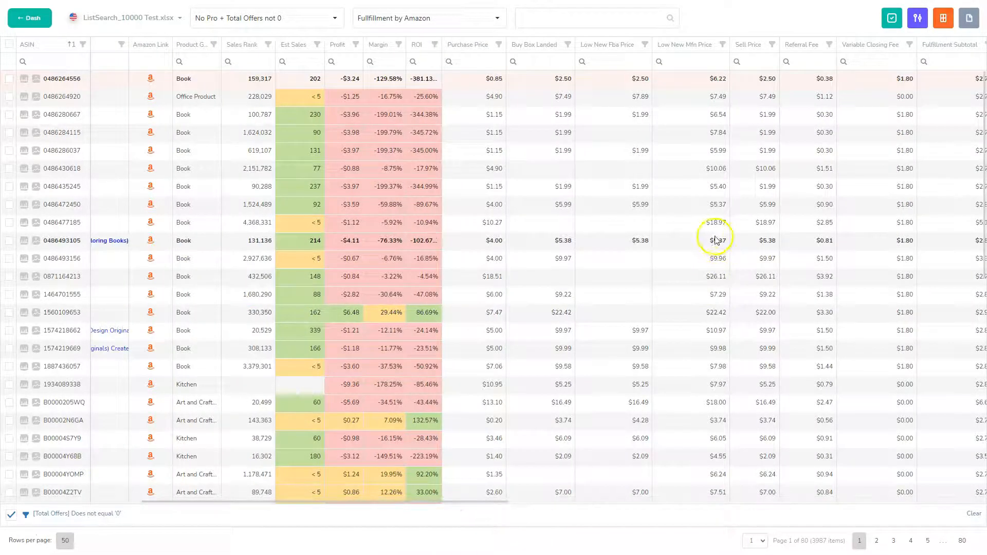
pyautogui.click(690, 263)
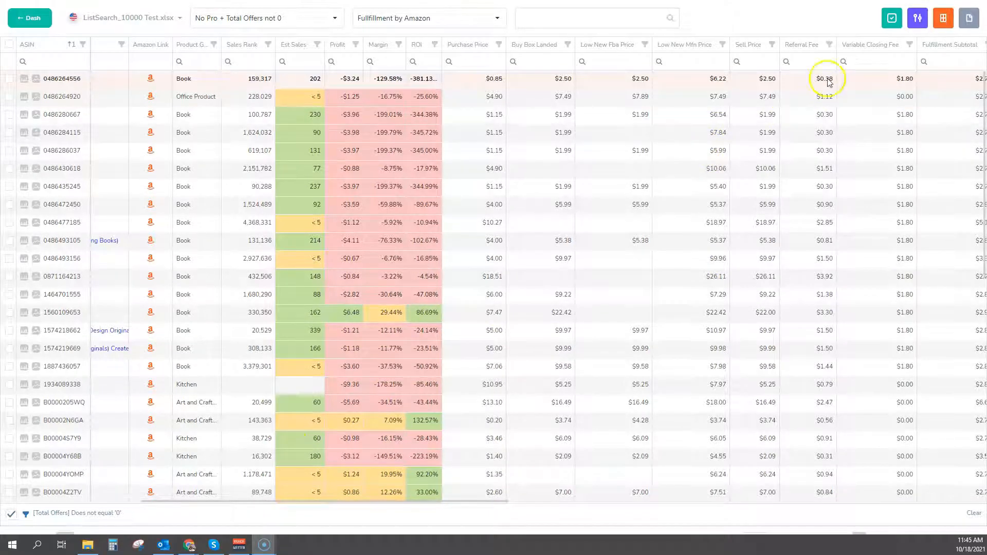
pyautogui.click(969, 18)
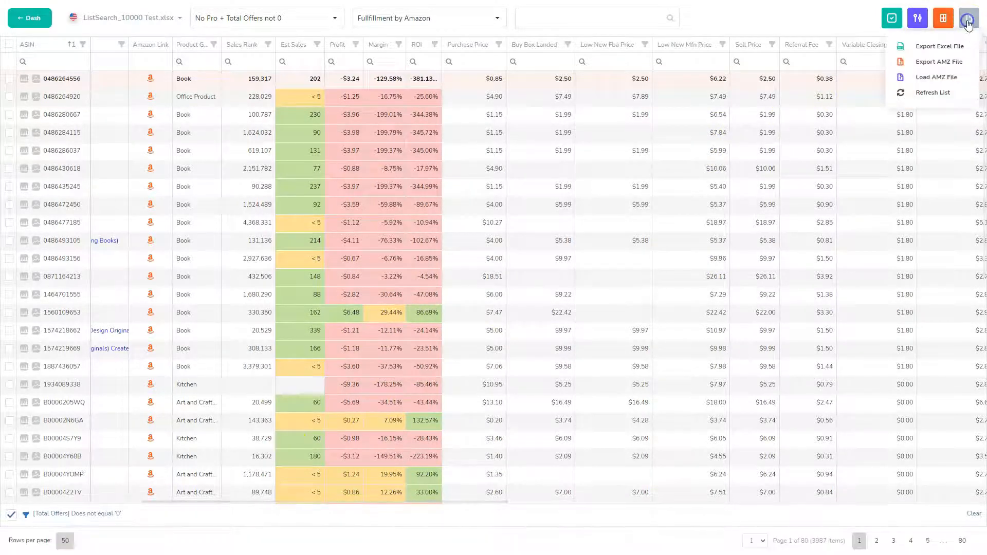
pyautogui.click(935, 47)
pyautogui.click(530, 309)
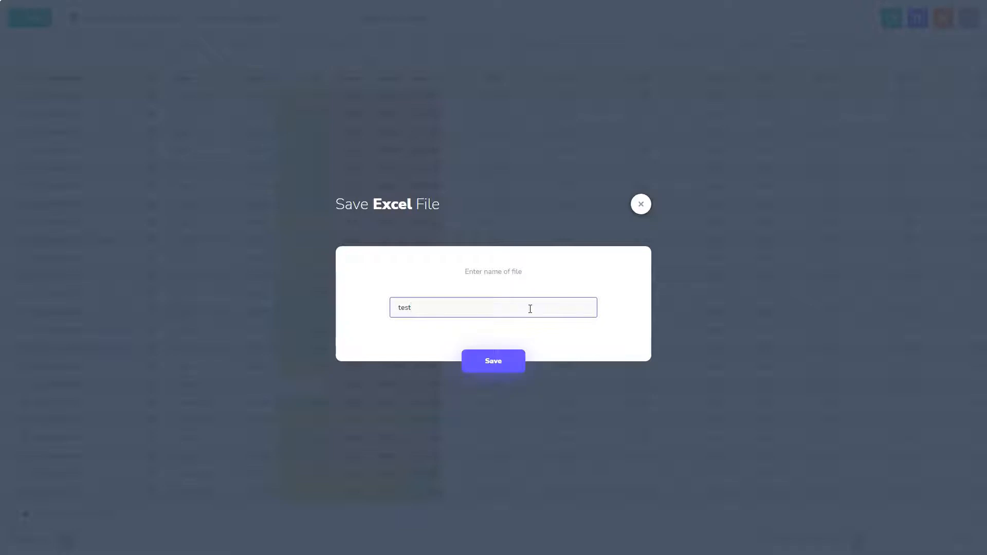
pyautogui.click(509, 360)
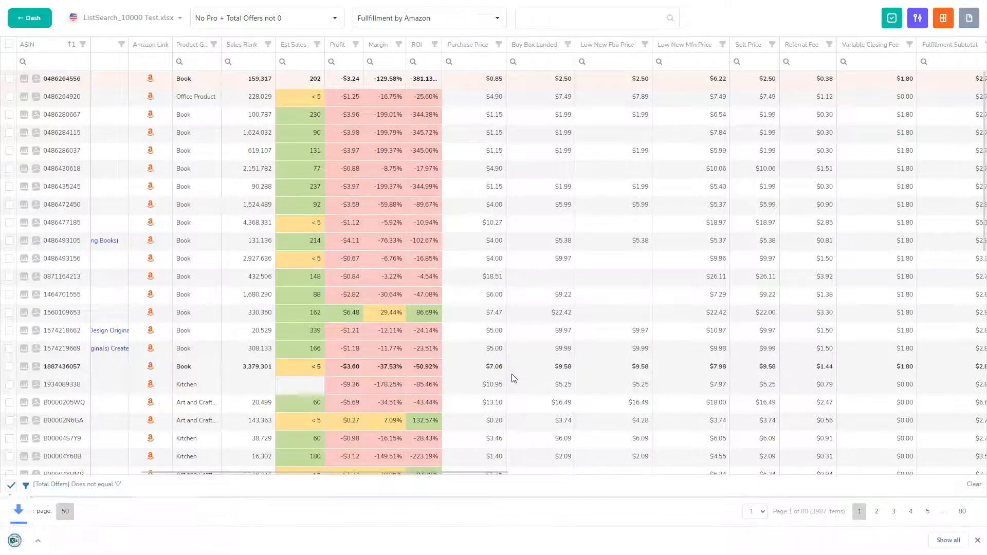
pyautogui.click(55, 542)
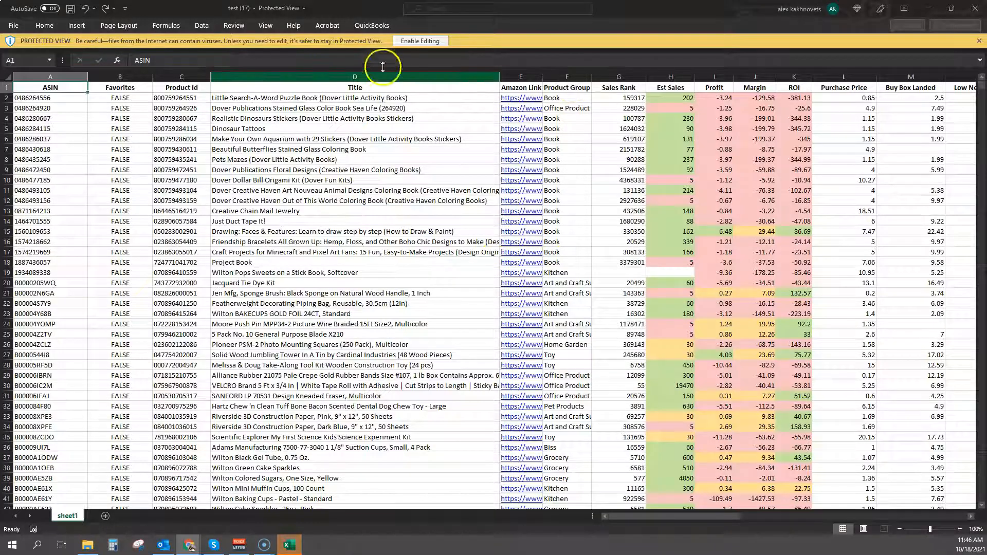
pyautogui.click(433, 41)
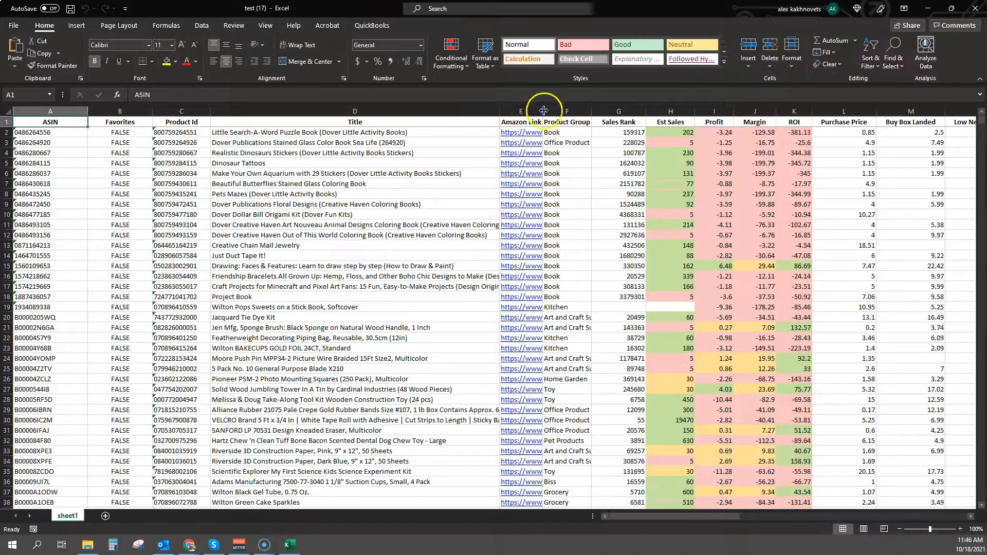
# Widen the Amazon Link, Keepa and CamelCC columns of the exported sheet to fit their full links
pyautogui.doubleClick(544, 110)
pyautogui.click(557, 113)
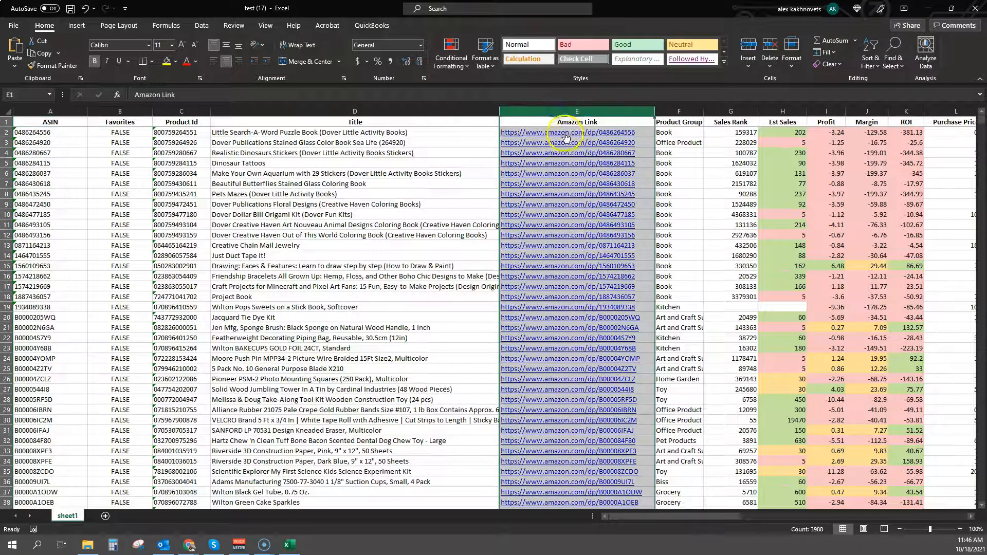
pyautogui.moveTo(655, 517); pyautogui.dragTo(823, 520)
pyautogui.doubleClick(788, 110)
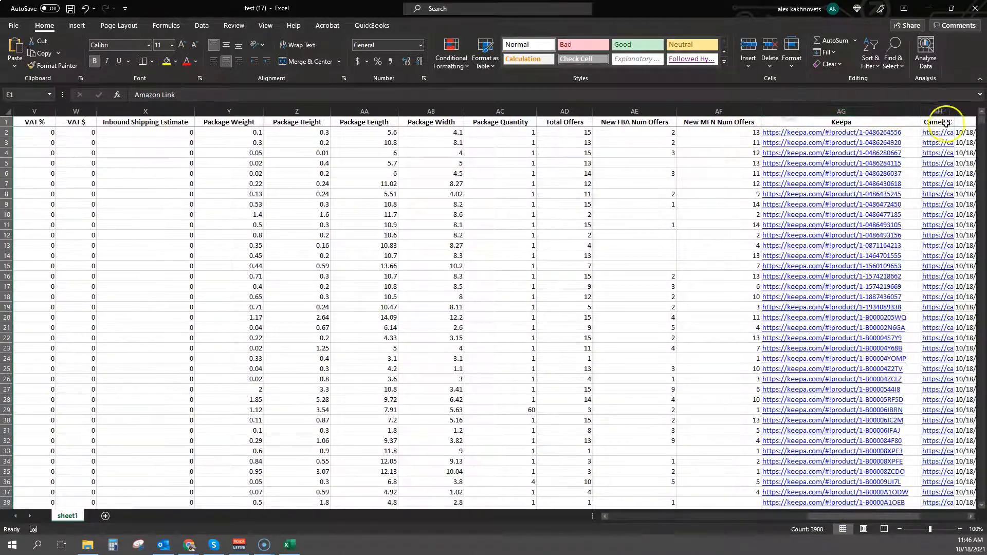
pyautogui.doubleClick(954, 110)
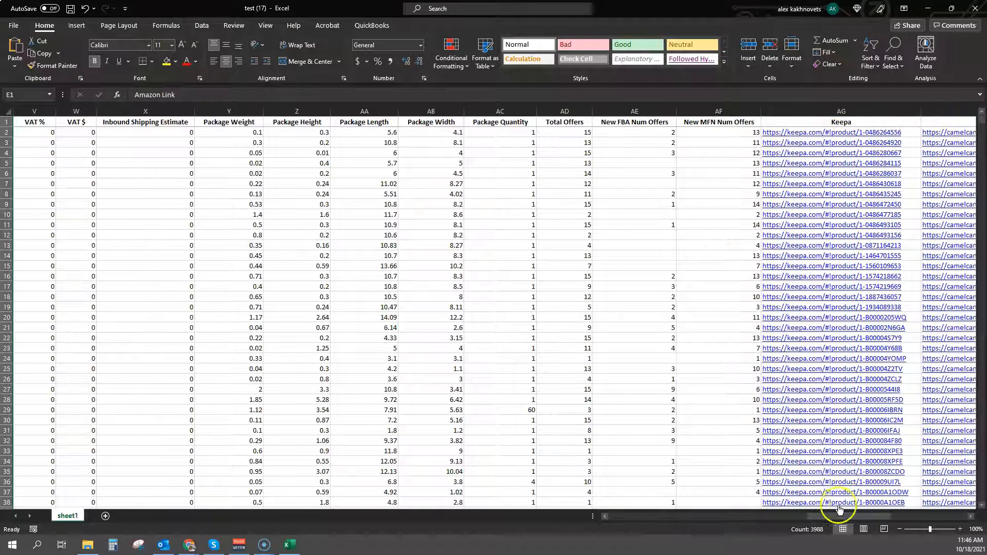
pyautogui.moveTo(852, 516); pyautogui.dragTo(457, 524)
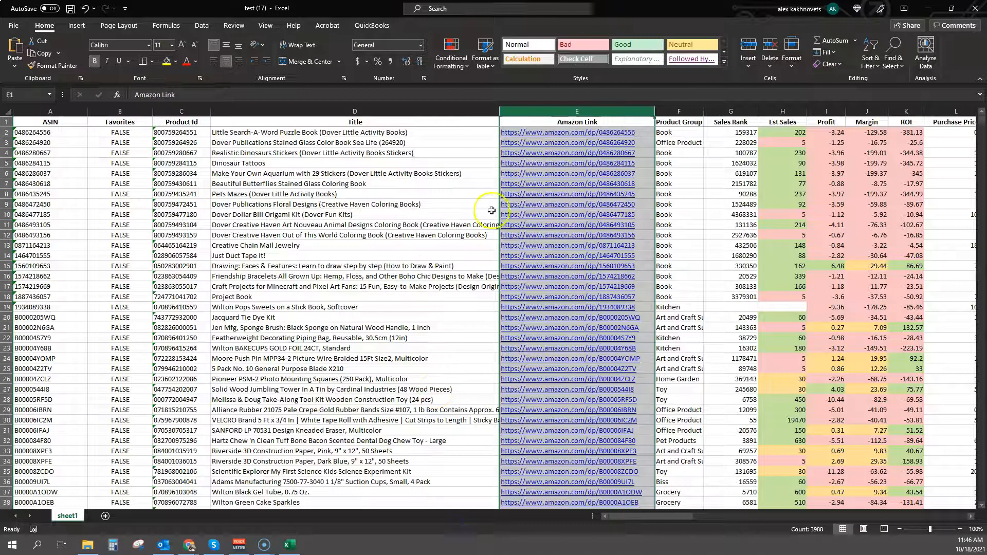
# Check the Amazon page of the Little Search-A-Word Puzzle Book through its spreadsheet link, and return to the full-screen Analyzer.Tools list
pyautogui.click(452, 205)
pyautogui.click(569, 134)
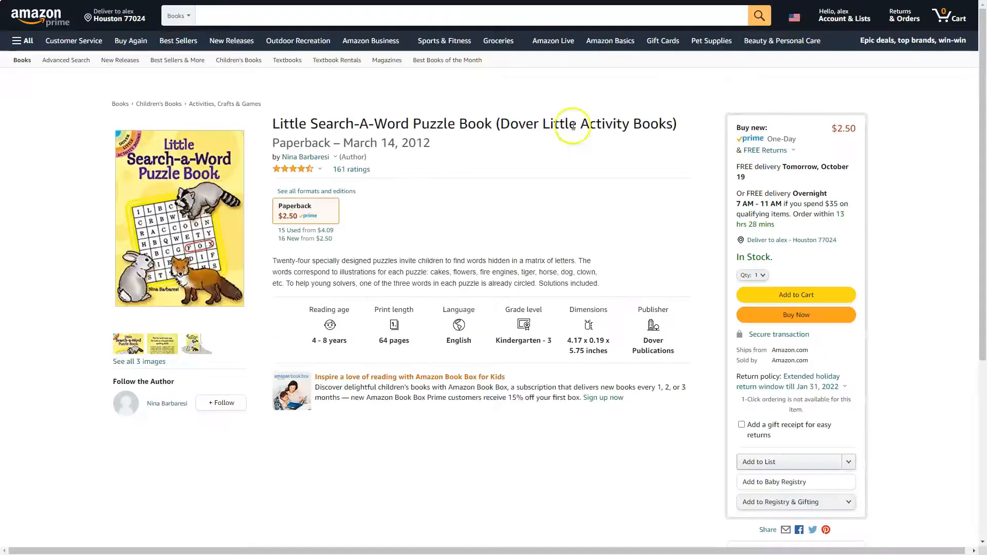
pyautogui.click(493, 35)
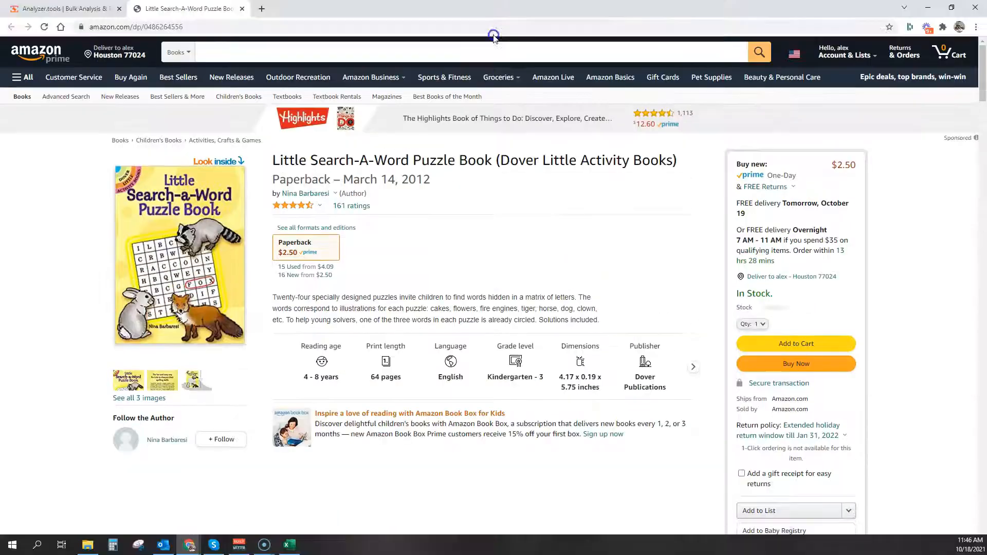
pyautogui.click(241, 8)
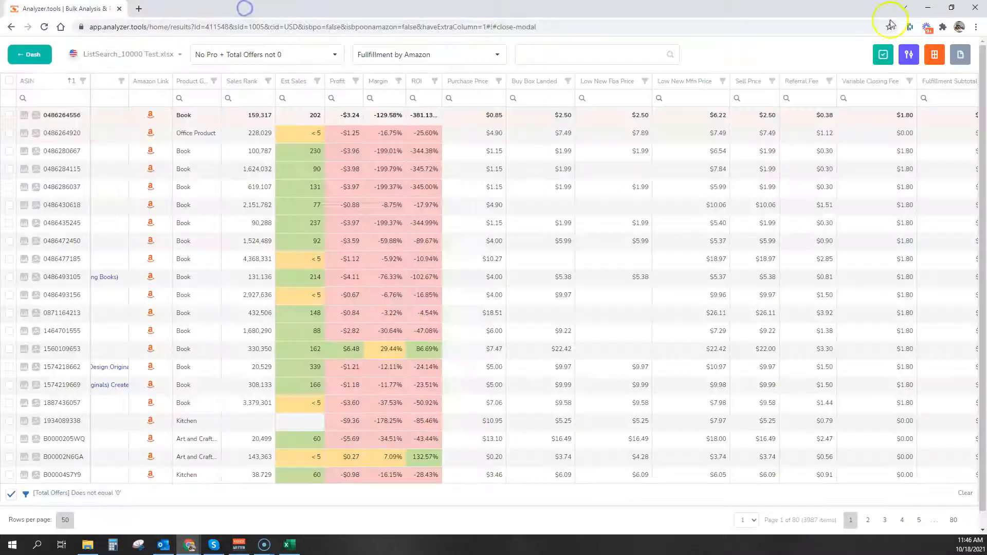
pyautogui.click(977, 27)
pyautogui.click(971, 124)
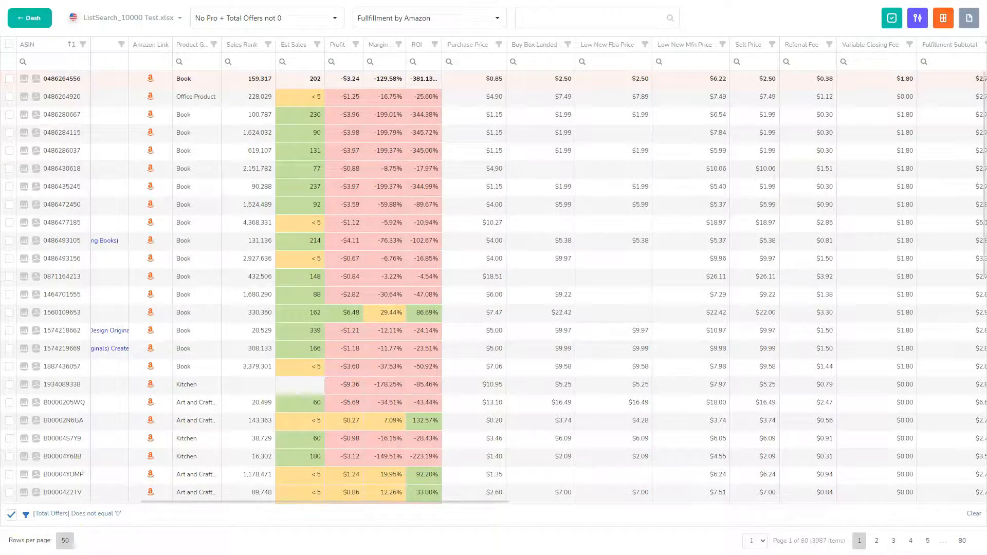
# Return to the dashboard, and start a new Process Spreadsheet scan
pyautogui.click(27, 19)
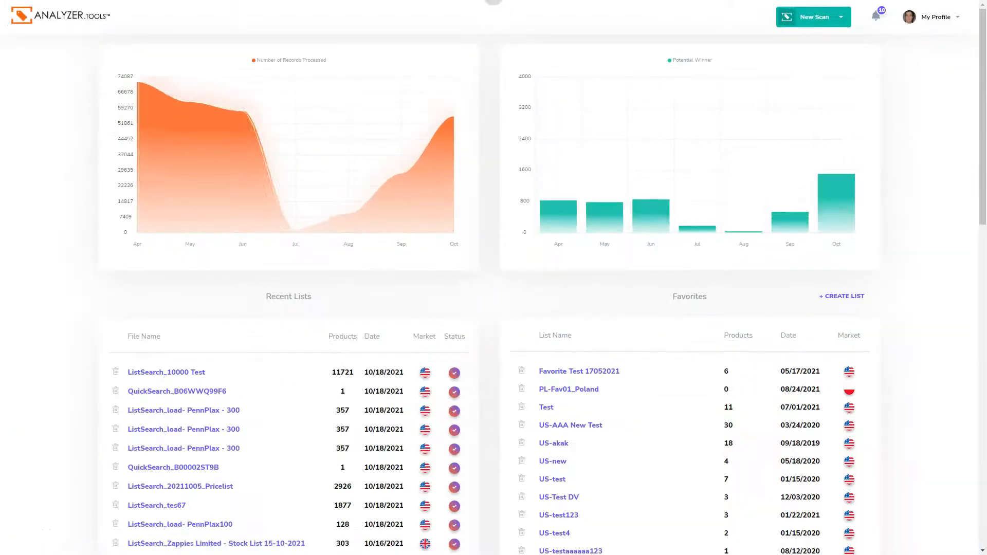
pyautogui.click(830, 19)
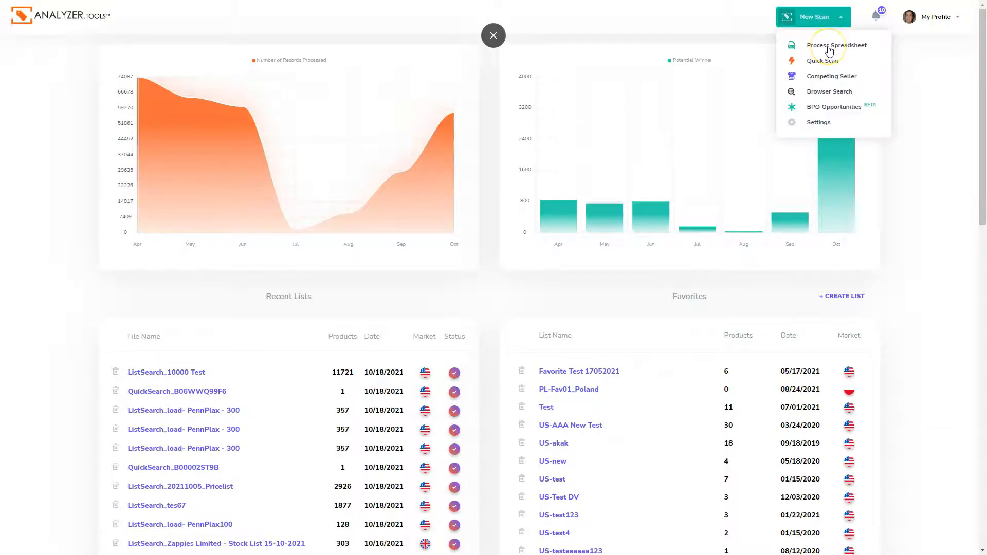
pyautogui.click(829, 47)
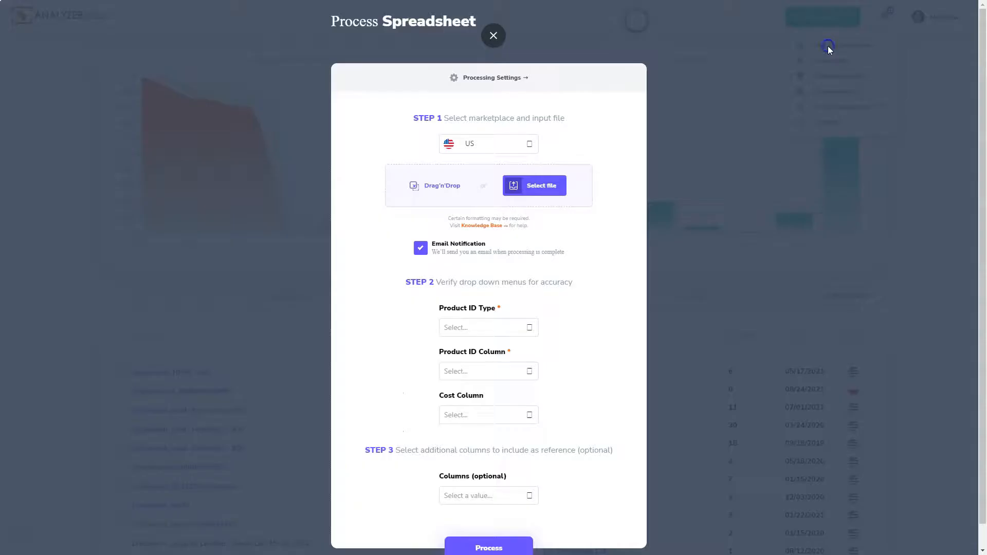
# Review the selectable marketplaces and the processing settings, and return to the Process Spreadsheet form
pyautogui.click(530, 142)
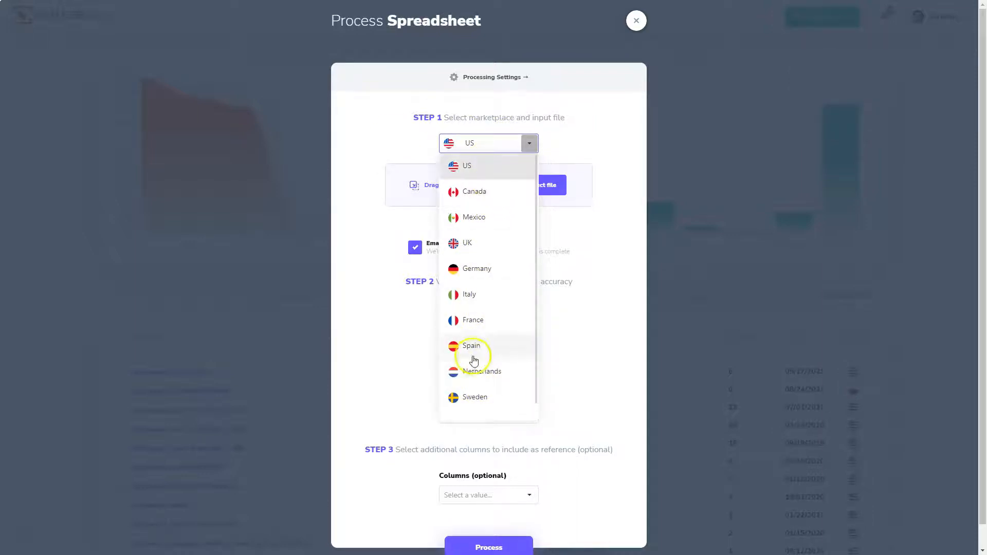
pyautogui.click(559, 126)
pyautogui.click(484, 78)
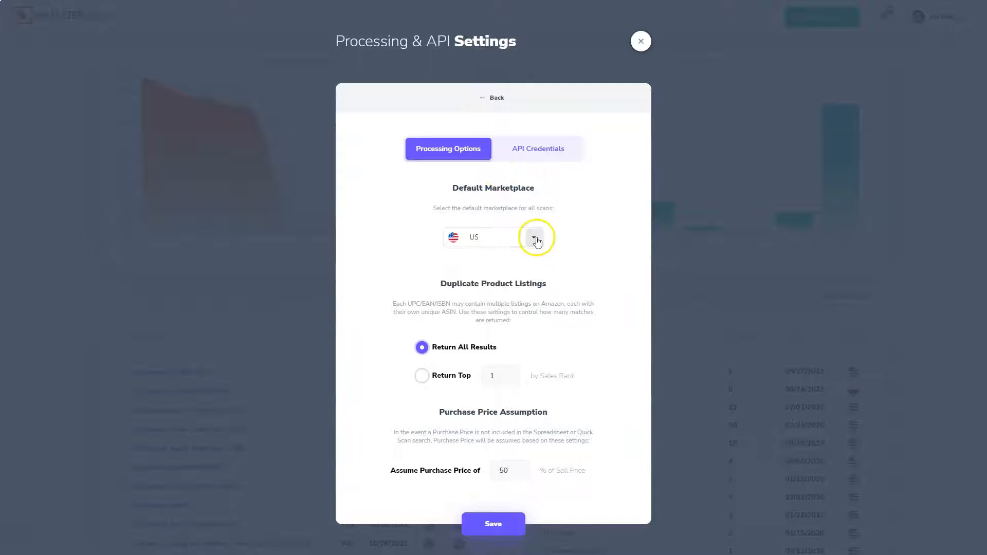
pyautogui.click(500, 98)
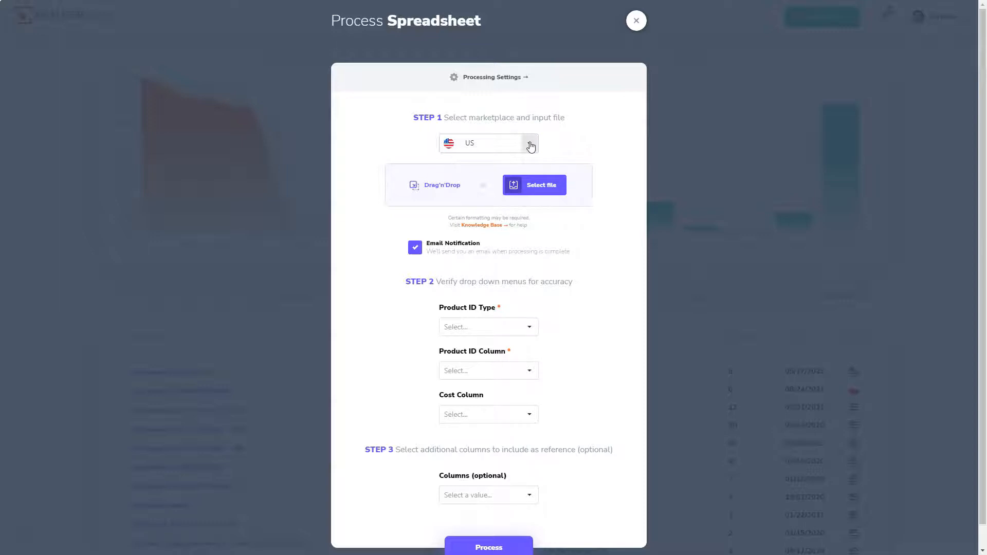
# Check the default marketplace in the processing settings, and try Germany as the marketplace for the scan
pyautogui.click(512, 79)
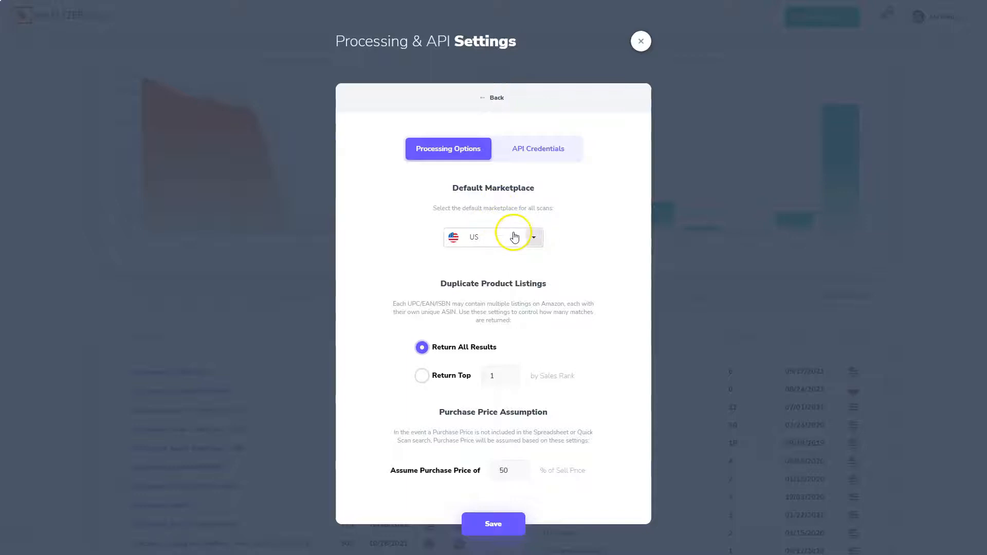
pyautogui.click(494, 100)
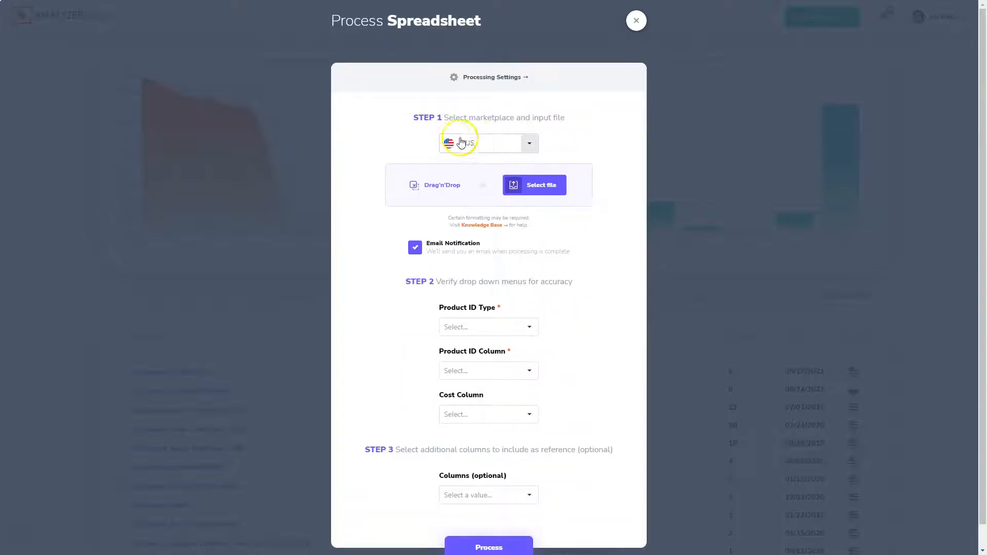
pyautogui.click(529, 143)
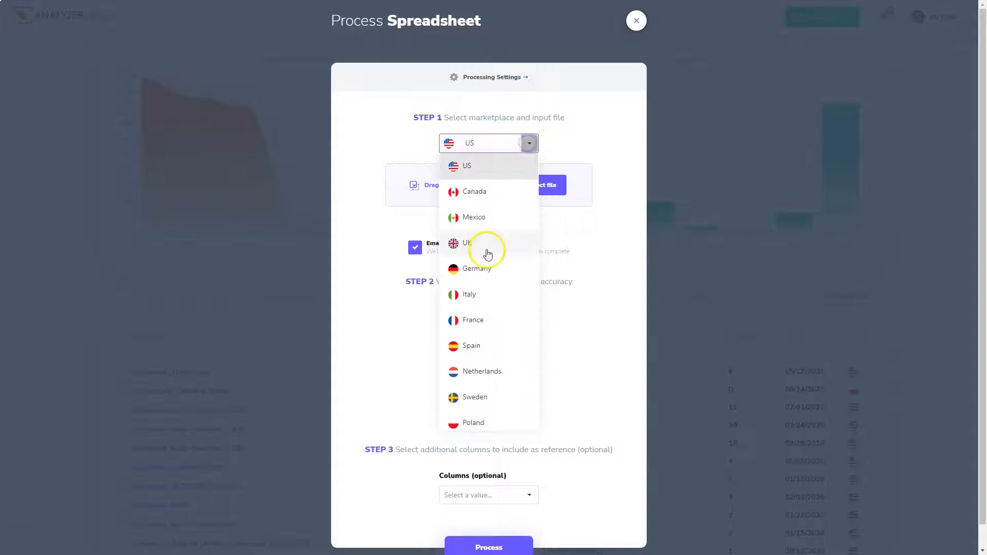
pyautogui.click(484, 268)
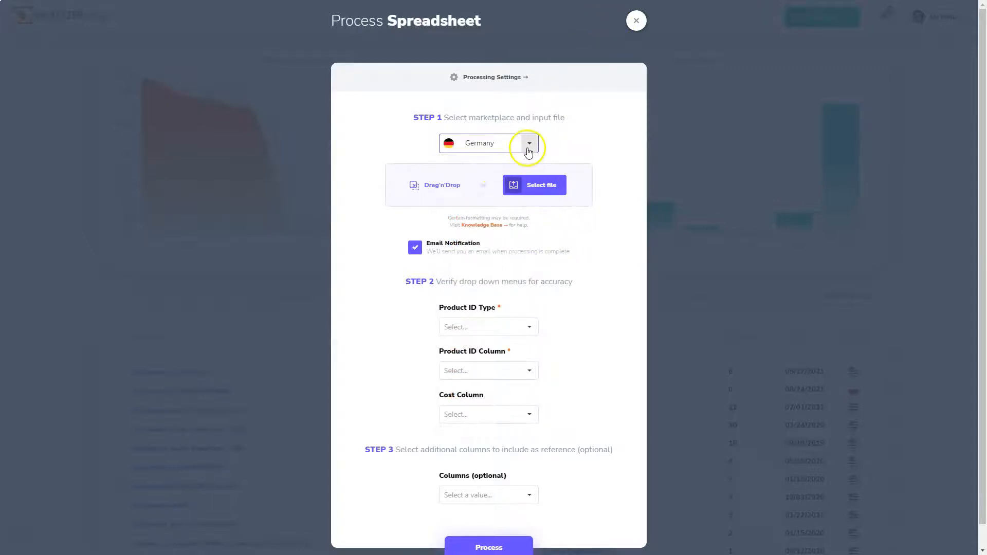
pyautogui.click(500, 78)
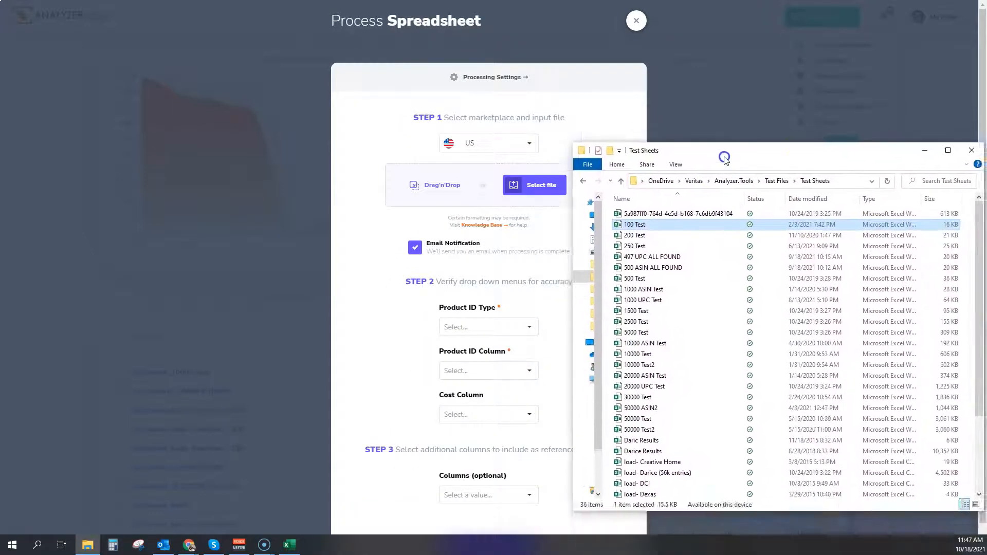
# Load the 1000 ASIN Test spreadsheet from the Test Sheets folder as the scan's input file
pyautogui.moveTo(724, 157); pyautogui.dragTo(769, 159)
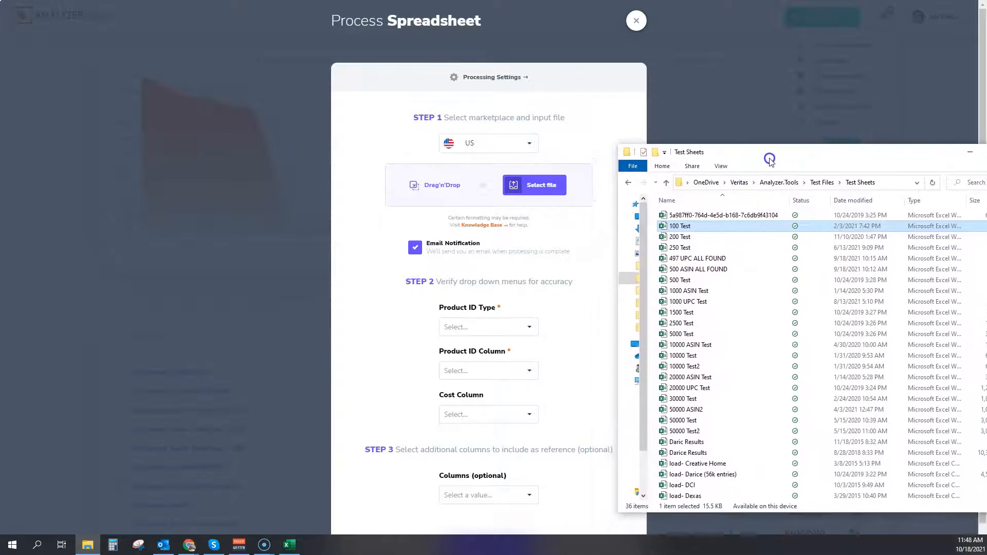
pyautogui.moveTo(704, 297); pyautogui.dragTo(445, 192)
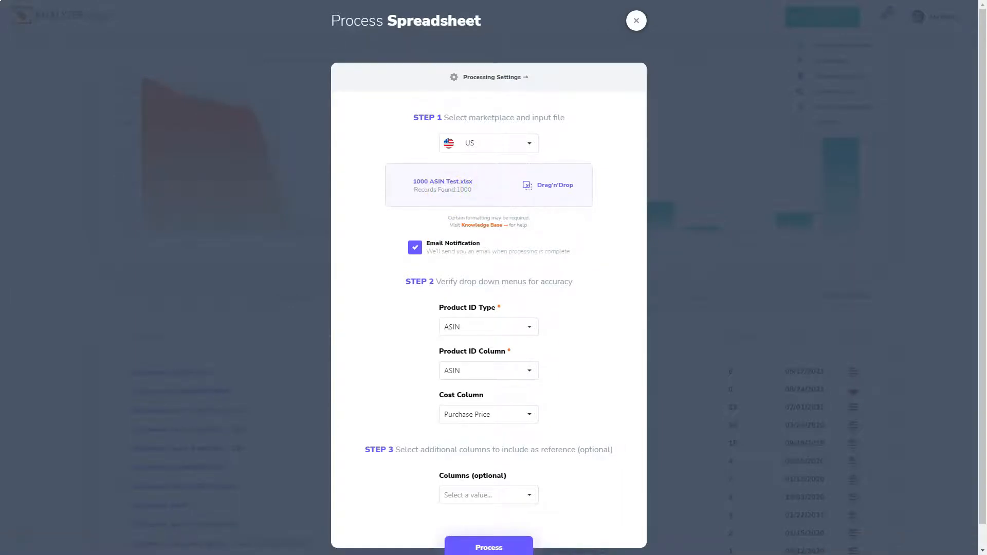
pyautogui.hotkey('alt', 'Tab')
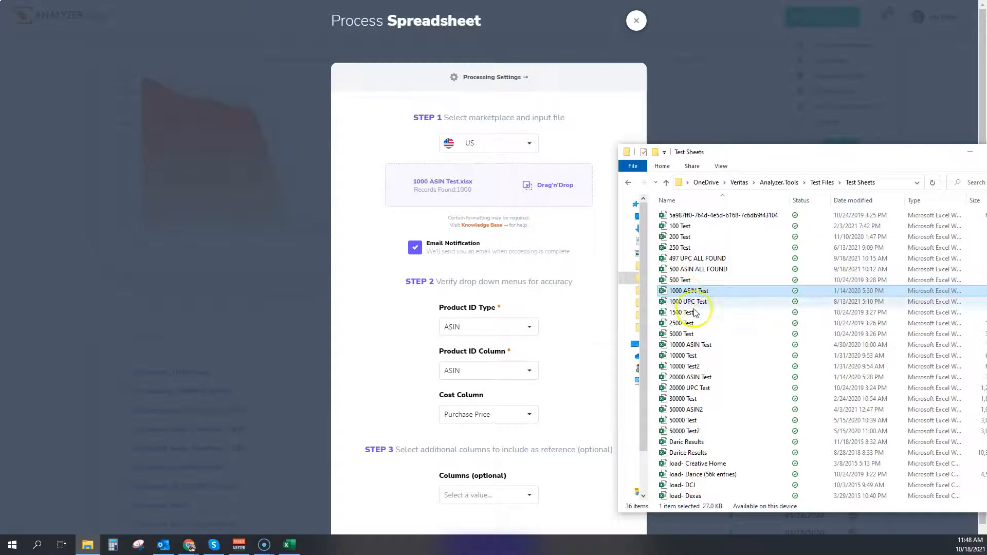
pyautogui.moveTo(684, 290); pyautogui.dragTo(536, 187)
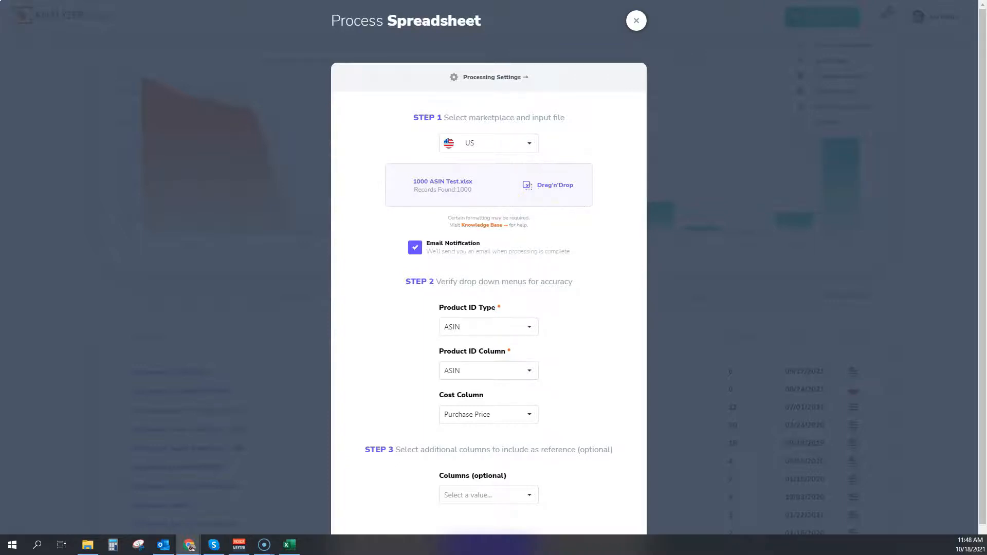
# Replace the input file with the 2500 Test spreadsheet, and download and open its formatting error log
pyautogui.hotkey('alt', 'Tab')
pyautogui.moveTo(707, 323); pyautogui.dragTo(537, 190)
pyautogui.click(678, 322)
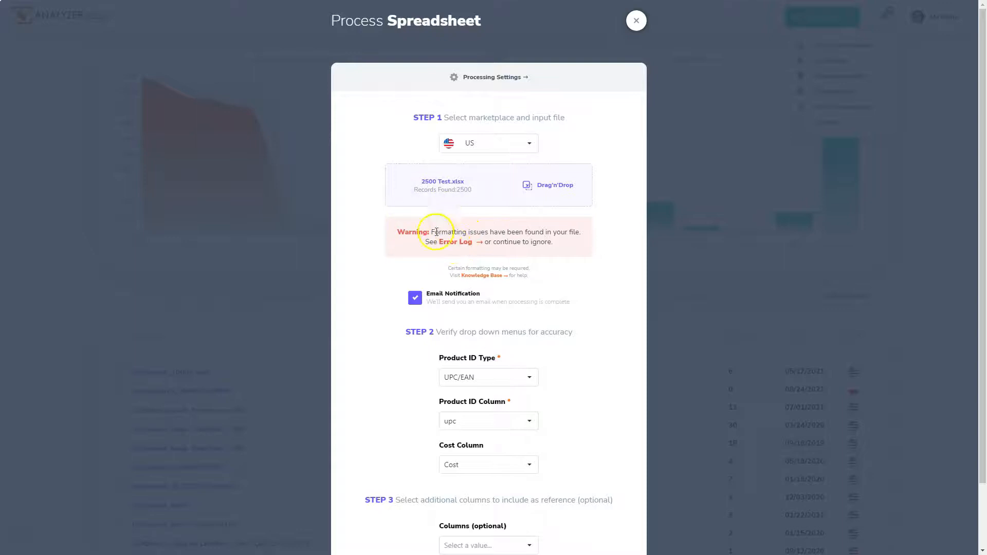
pyautogui.click(452, 247)
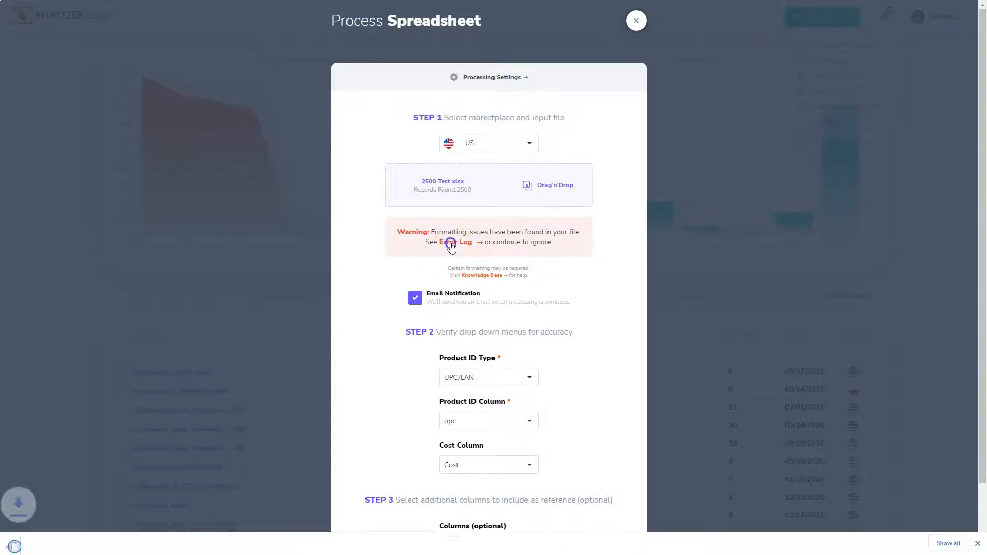
pyautogui.click(54, 540)
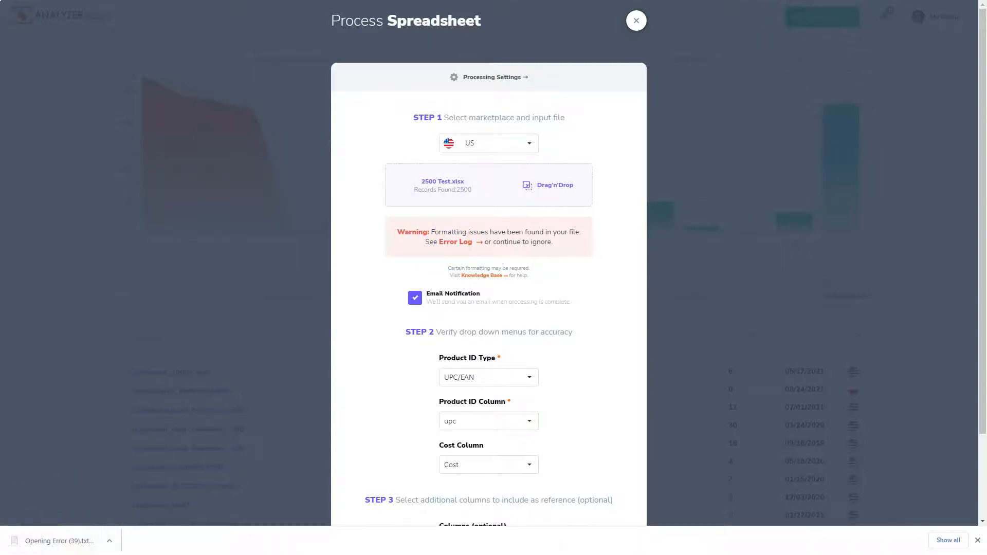
# Examine the row, cell, value and error entries for the invalid UPCs in the error log, and close the log
pyautogui.moveTo(607, 97); pyautogui.dragTo(565, 84)
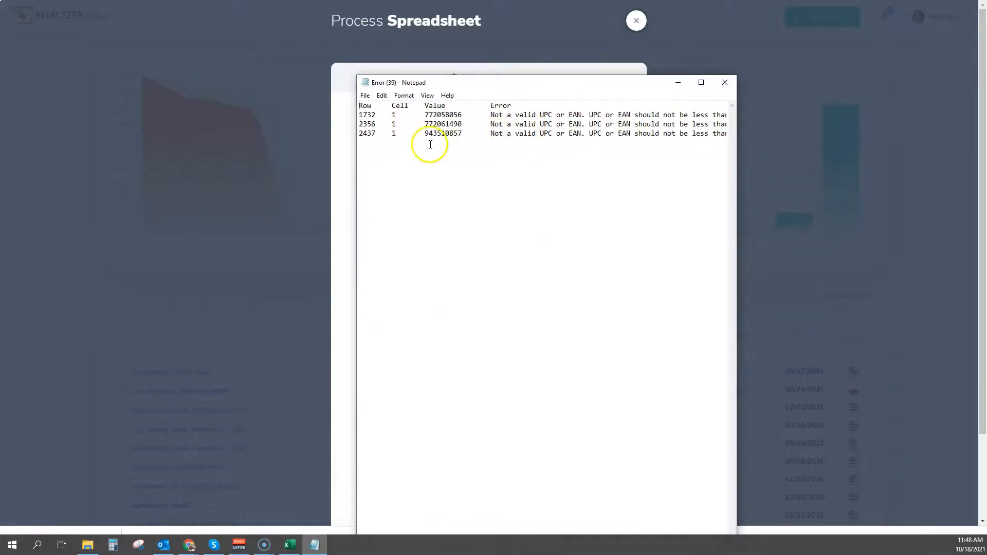
pyautogui.doubleClick(364, 115)
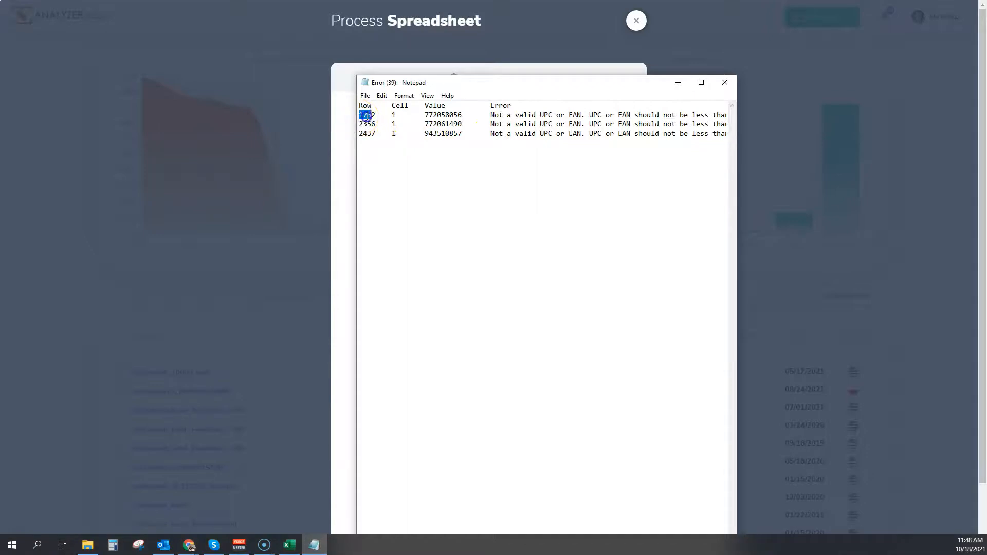
pyautogui.doubleClick(394, 115)
pyautogui.doubleClick(468, 115)
pyautogui.moveTo(491, 116)
pyautogui.mouseDown()
pyautogui.moveTo(729, 116)
pyautogui.moveTo(355, 124)
pyautogui.moveTo(364, 112)
pyautogui.moveTo(497, 115)
pyautogui.mouseUp()
pyautogui.moveTo(426, 114); pyautogui.dragTo(460, 134)
pyautogui.click(458, 133)
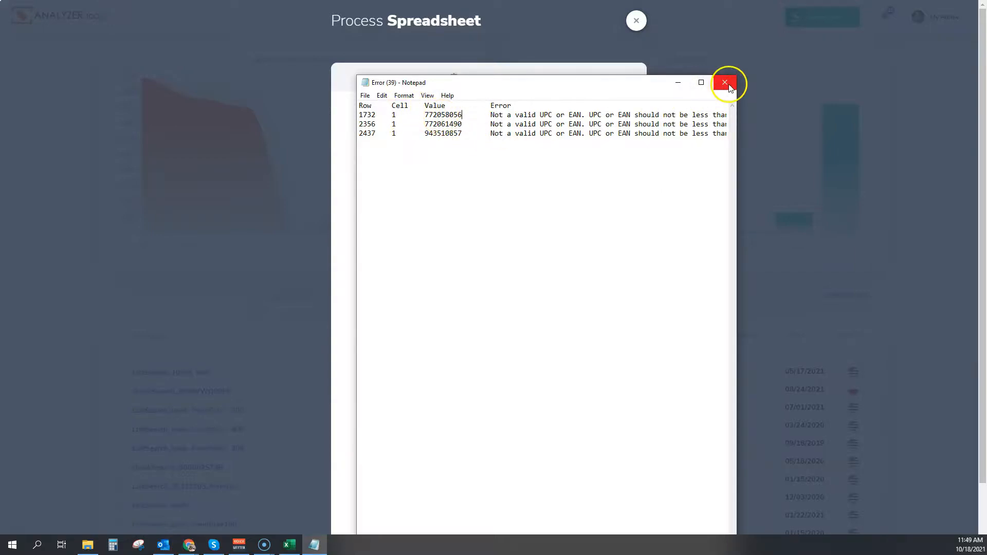
pyautogui.moveTo(425, 114); pyautogui.dragTo(479, 131)
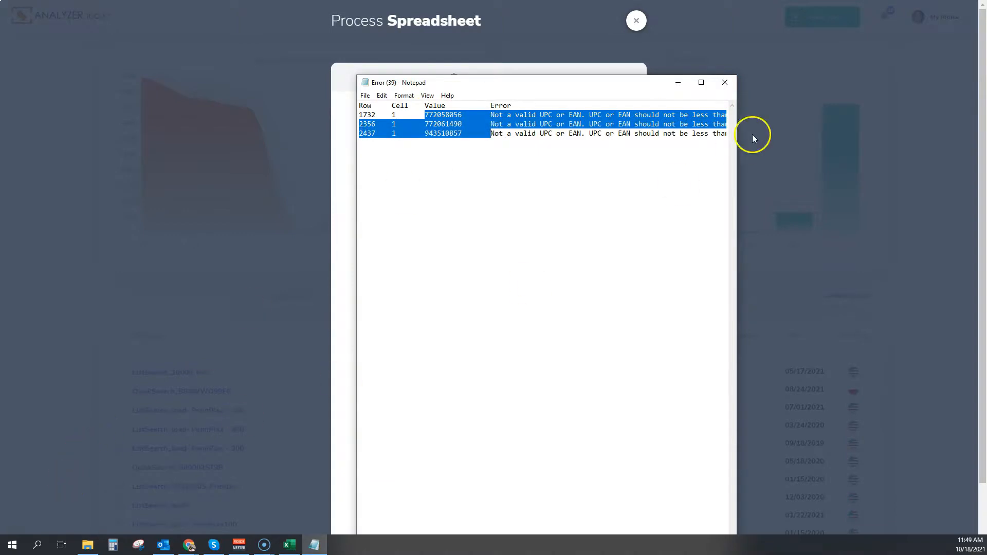
pyautogui.click(725, 82)
# Close the Process Spreadsheet form, and open the available actions for the ListSearch_10000 Test list under Recent Lists
pyautogui.click(637, 20)
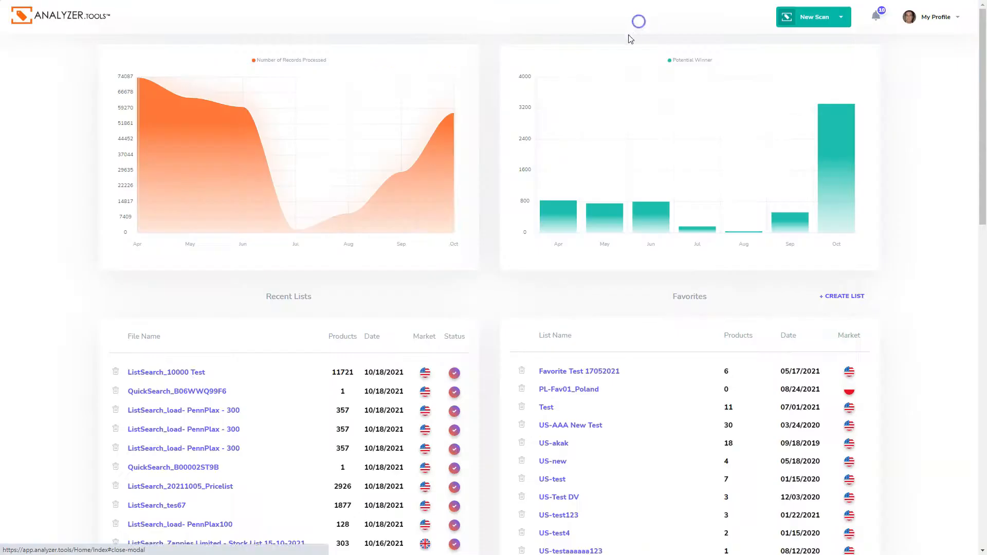
pyautogui.rightClick(193, 379)
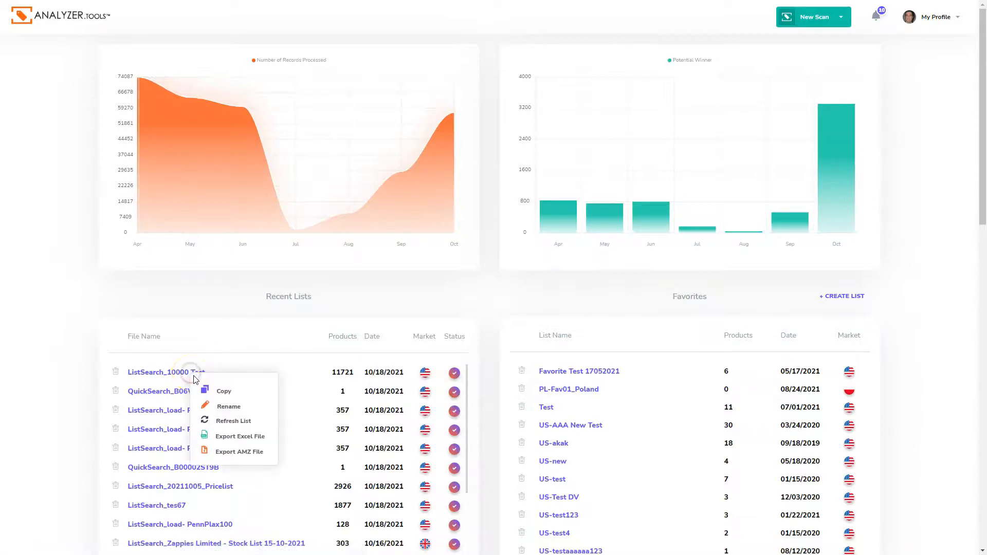